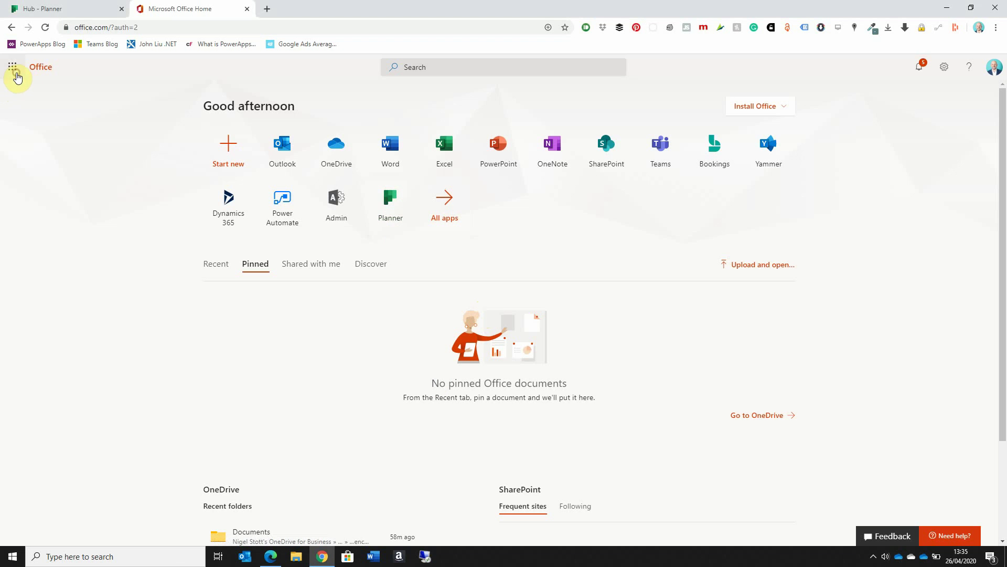
Step: From the Microsoft 365 app launcher, switch to the already open Planner hub tab
left_click(15, 70)
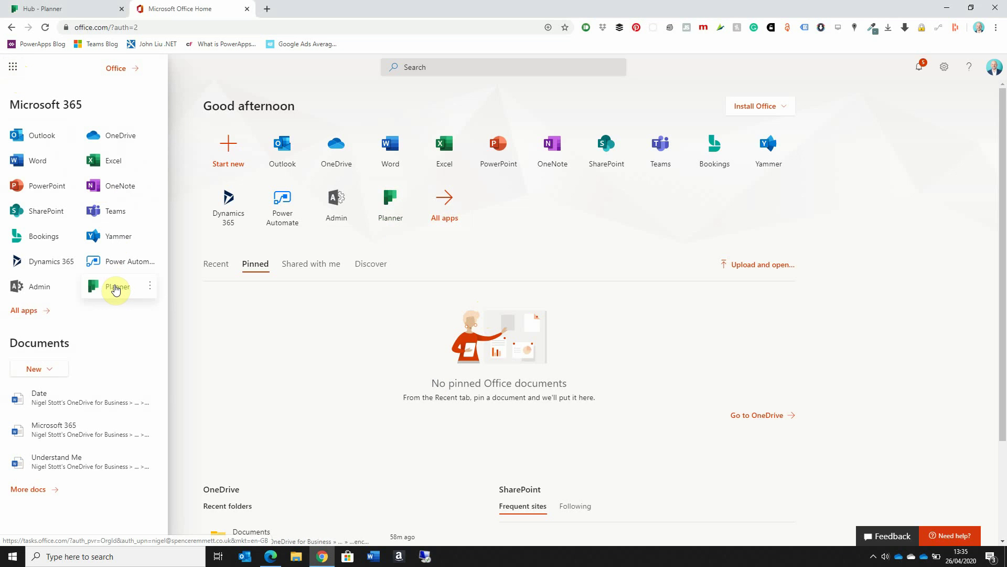
left_click(92, 11)
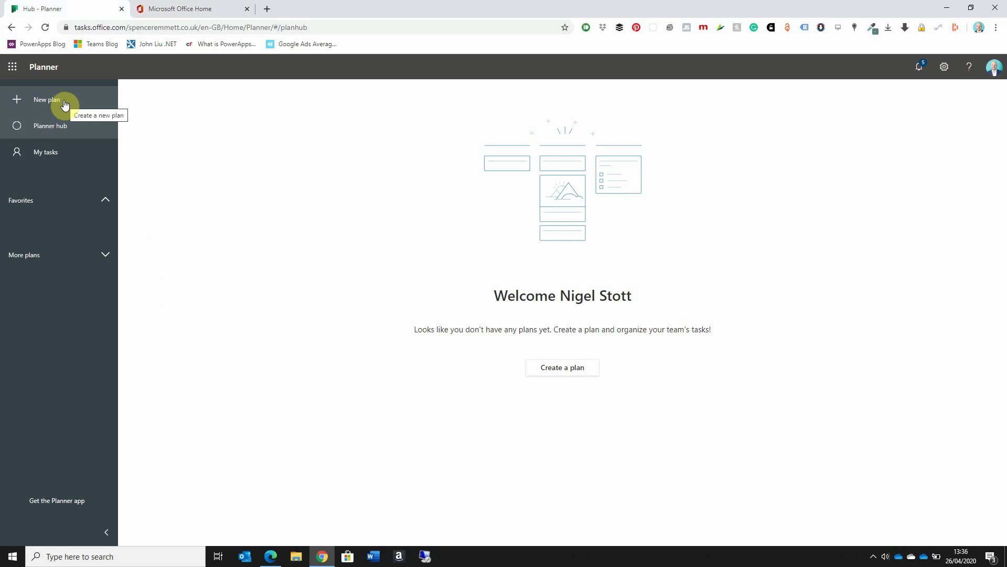
Step: Create a new private plan named 'Office Move'
left_click(535, 367)
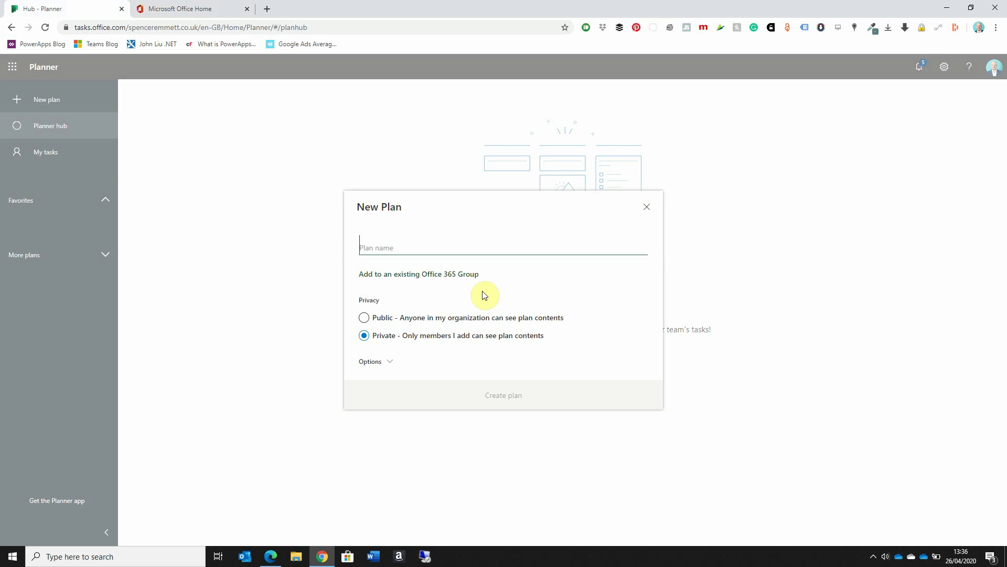
type("Office M")
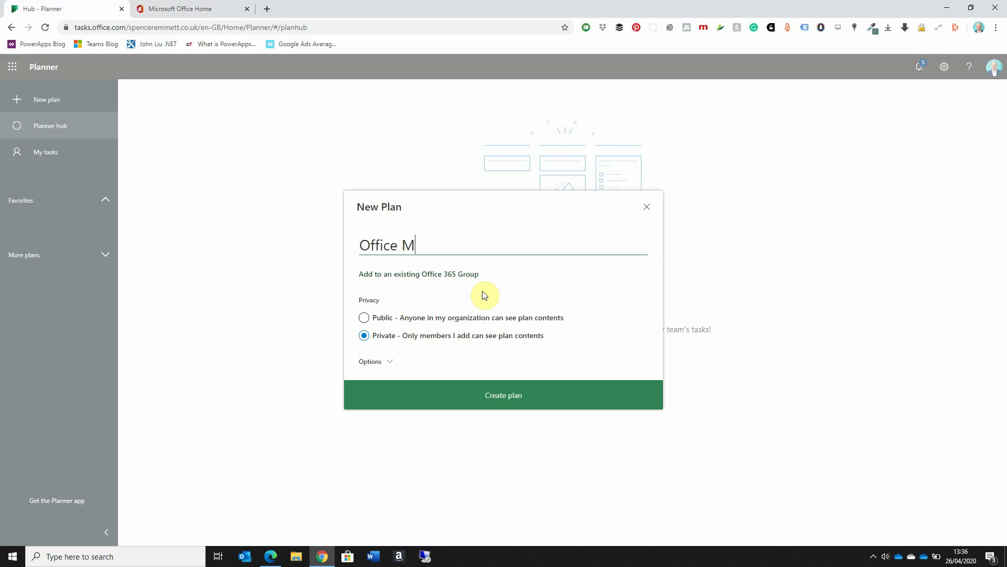
type("ove")
left_click(488, 400)
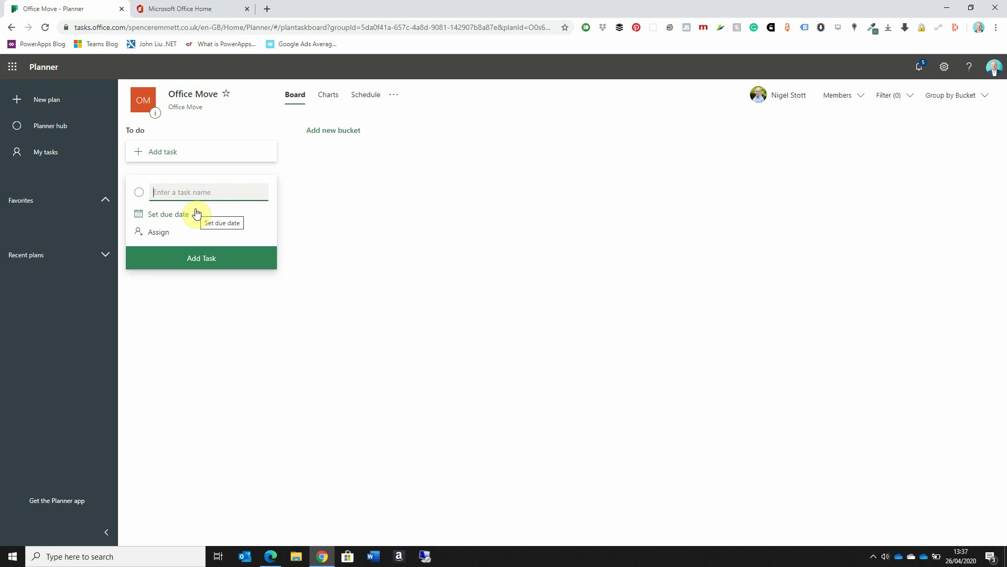
Step: Add buckets named 'In Progress' and 'Blocked' beside To do
left_click(351, 132)
type("I")
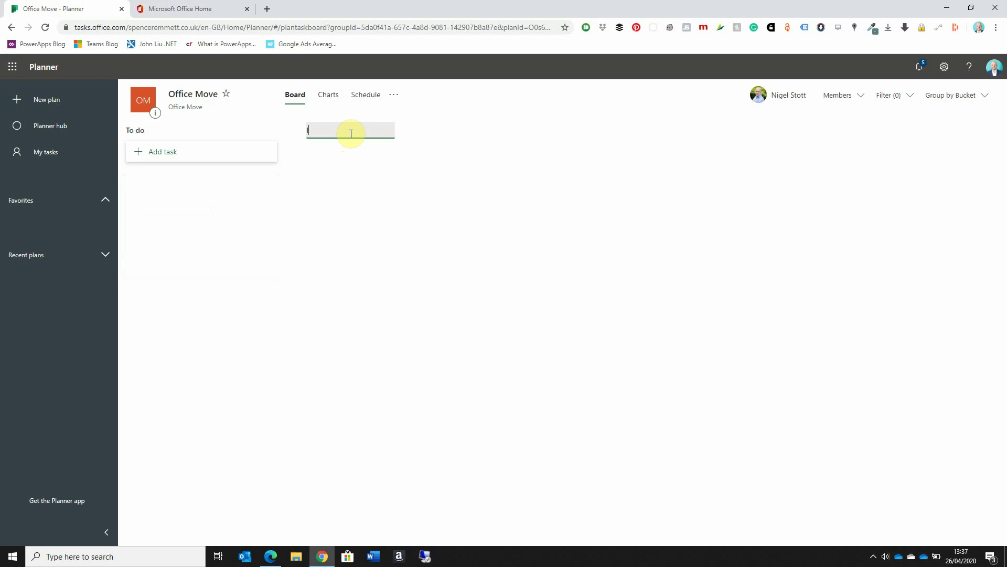
type("n Progress")
left_click(405, 167)
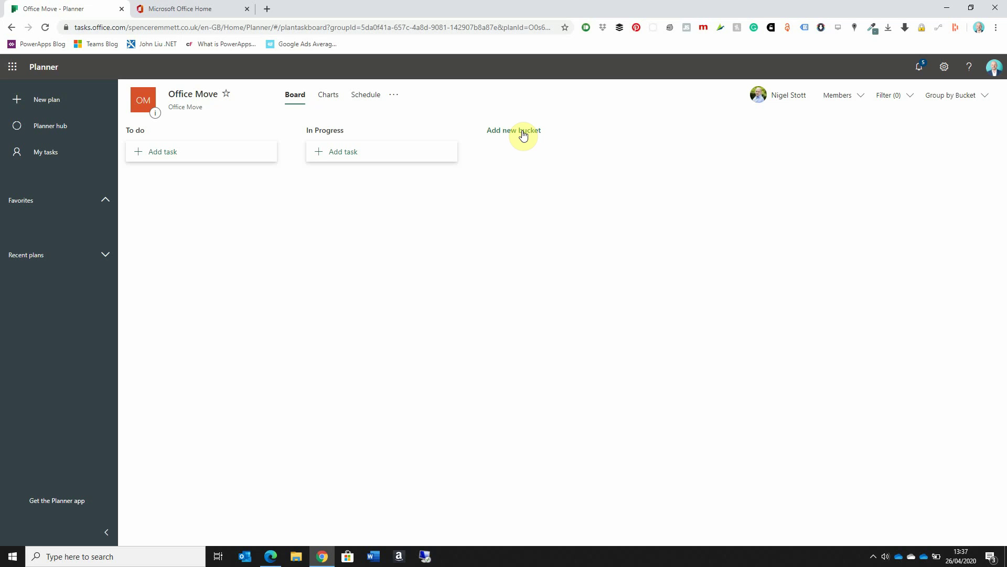
left_click(523, 132)
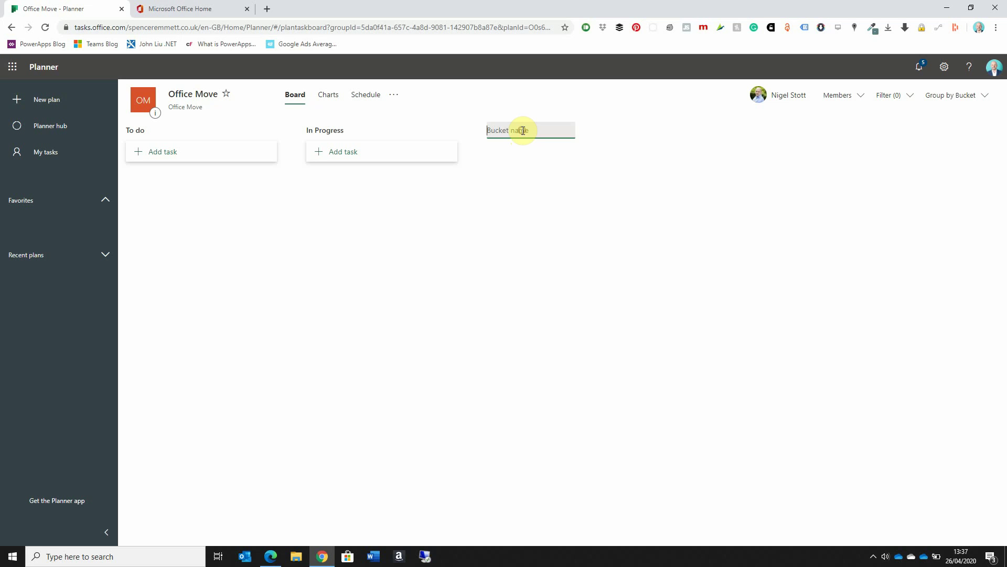
type("Blocked")
left_click(535, 177)
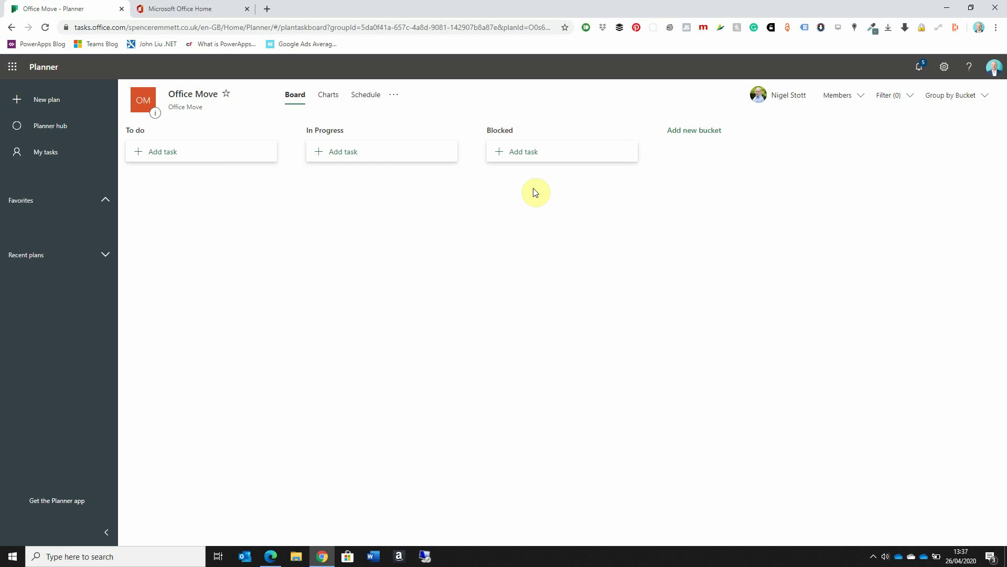
Step: Find the colleague by name in the Members list and add them to Office Move
left_click(865, 100)
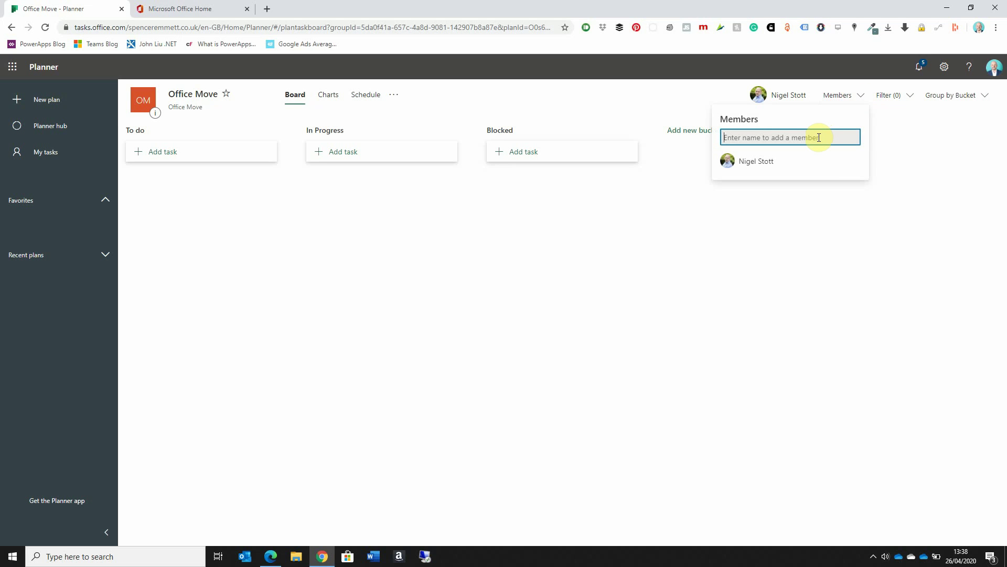
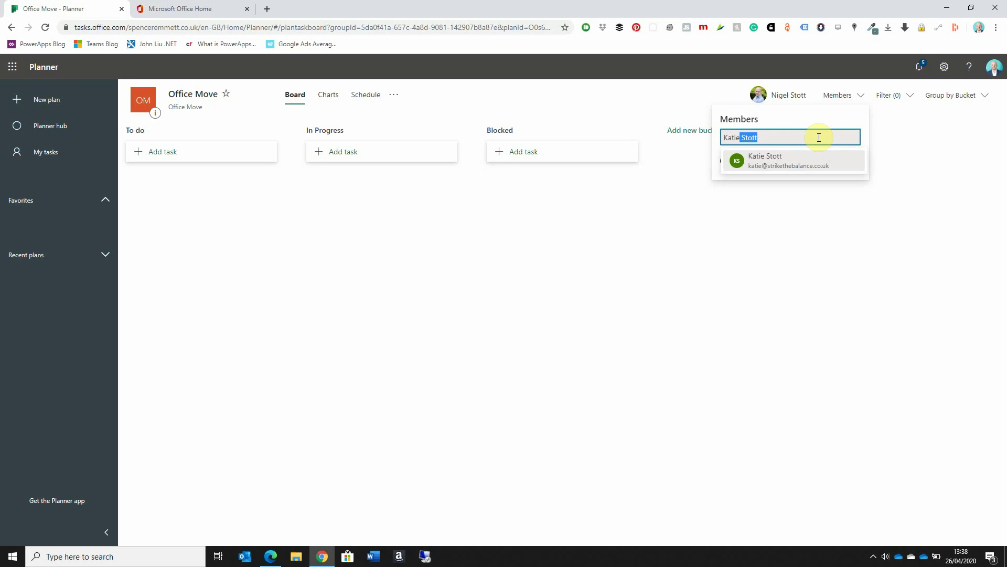
left_click(781, 159)
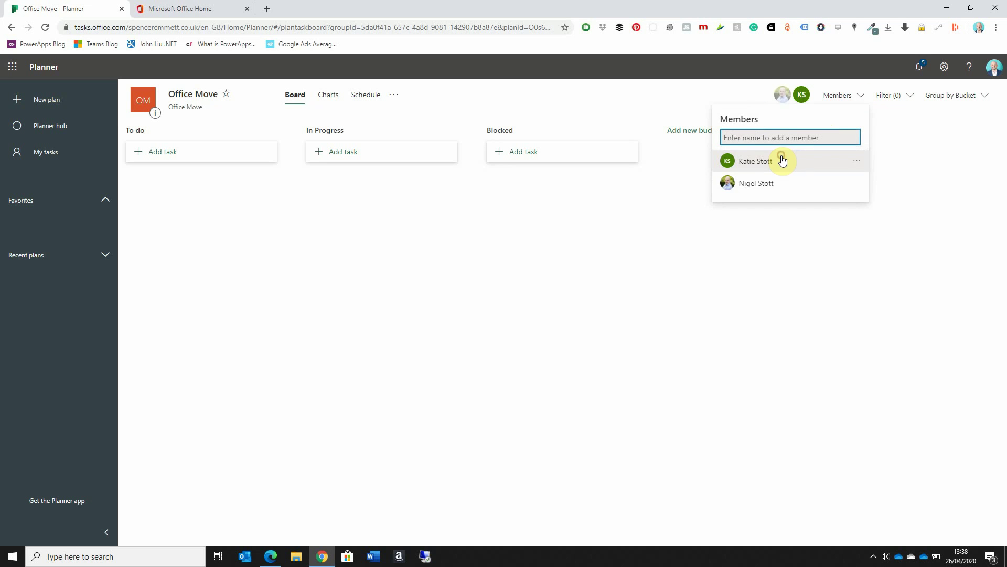
left_click(883, 158)
left_click(929, 154)
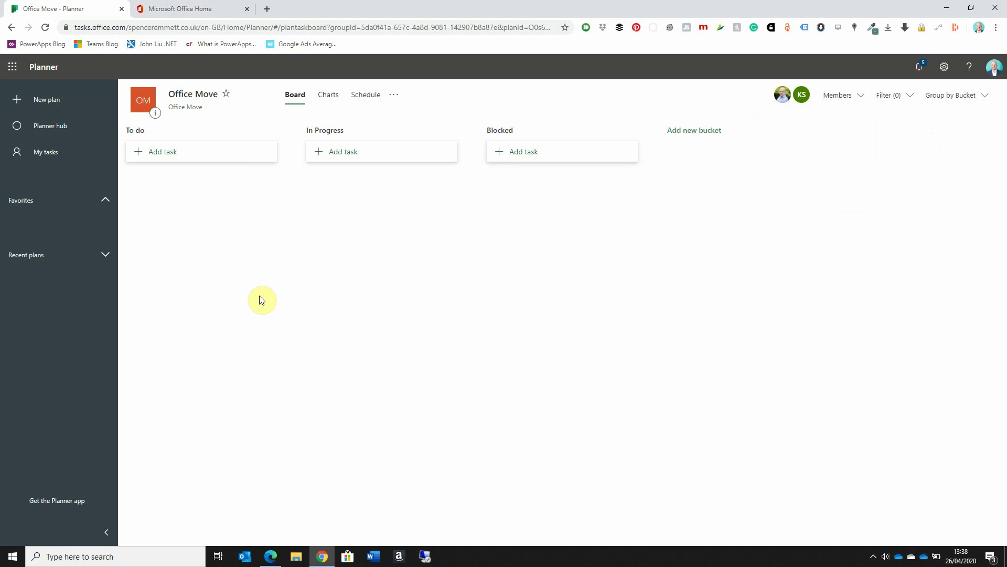
Step: Add 'Allocate Seating' to To do, due 5 May 2020, assigned to the new member
left_click(168, 156)
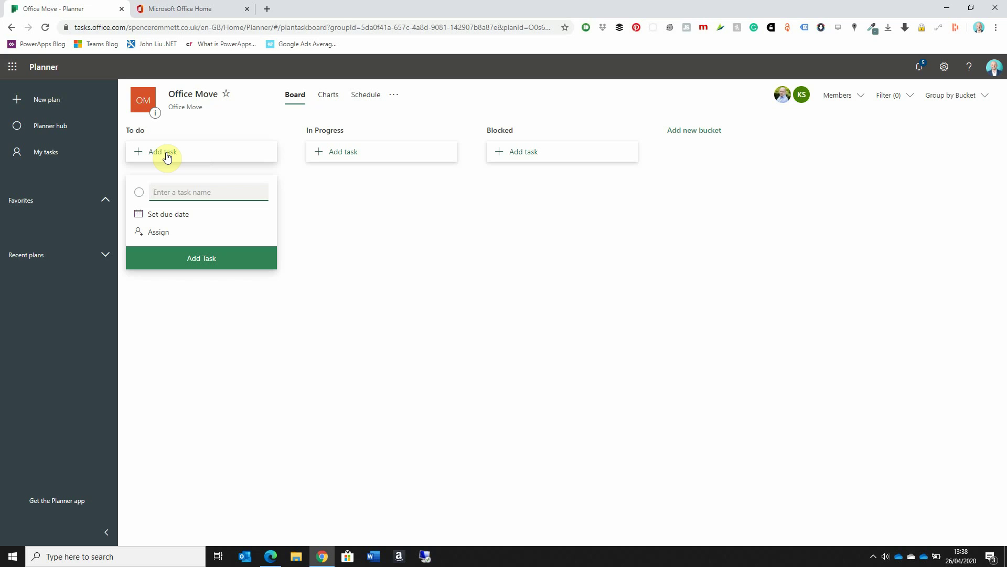
type("Allocate Seating")
left_click(183, 218)
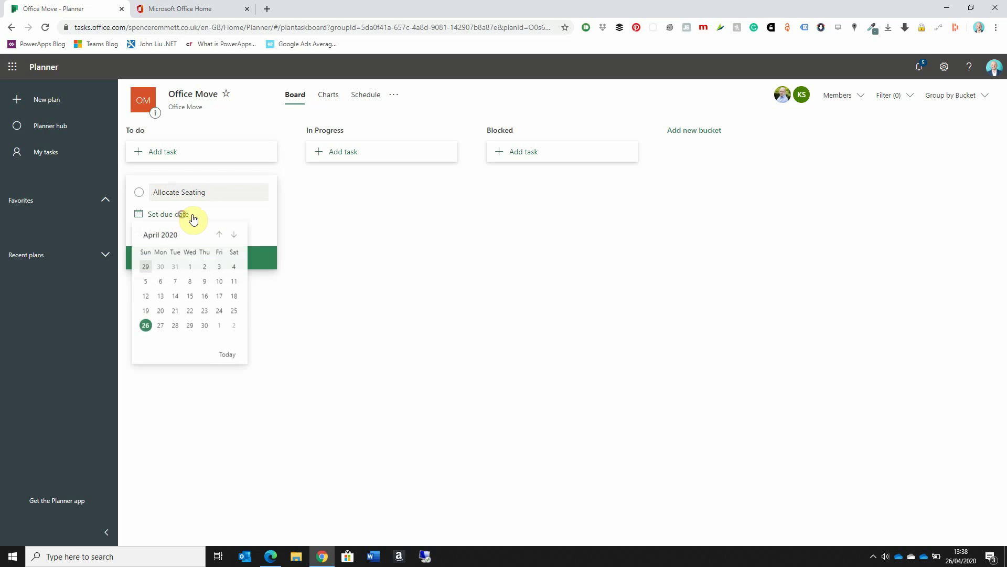
left_click(234, 235)
left_click(175, 283)
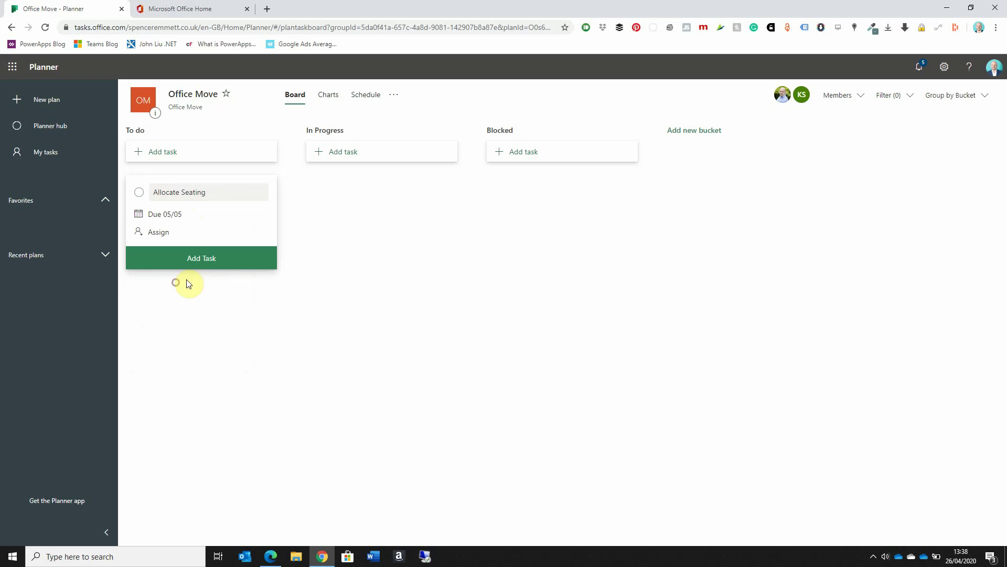
left_click(162, 240)
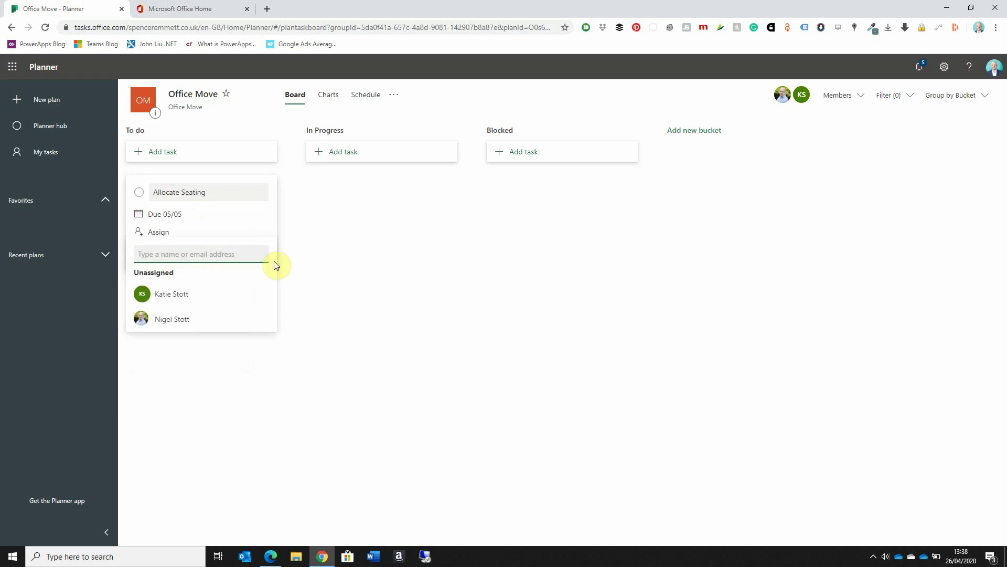
left_click(191, 292)
left_click(339, 222)
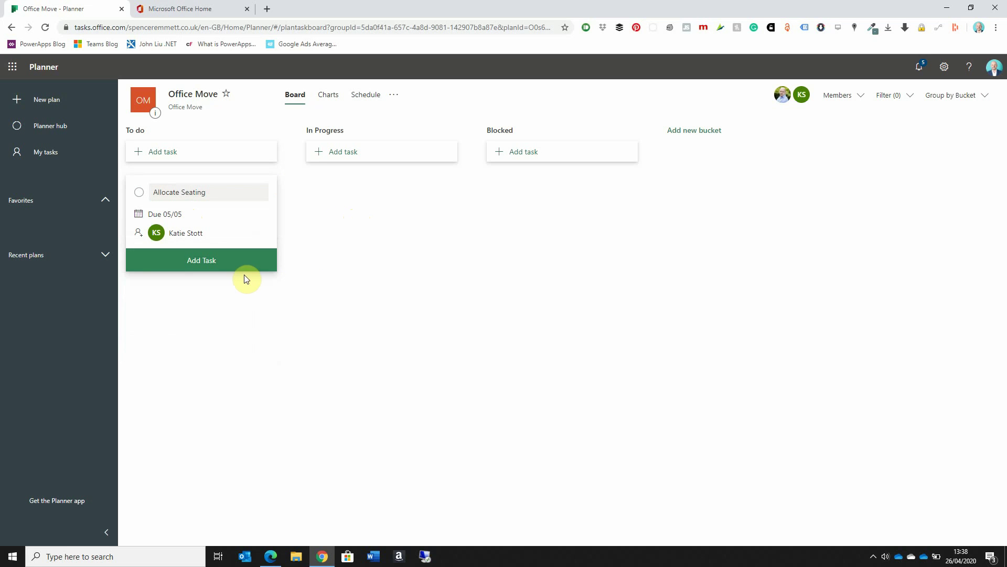
left_click(190, 269)
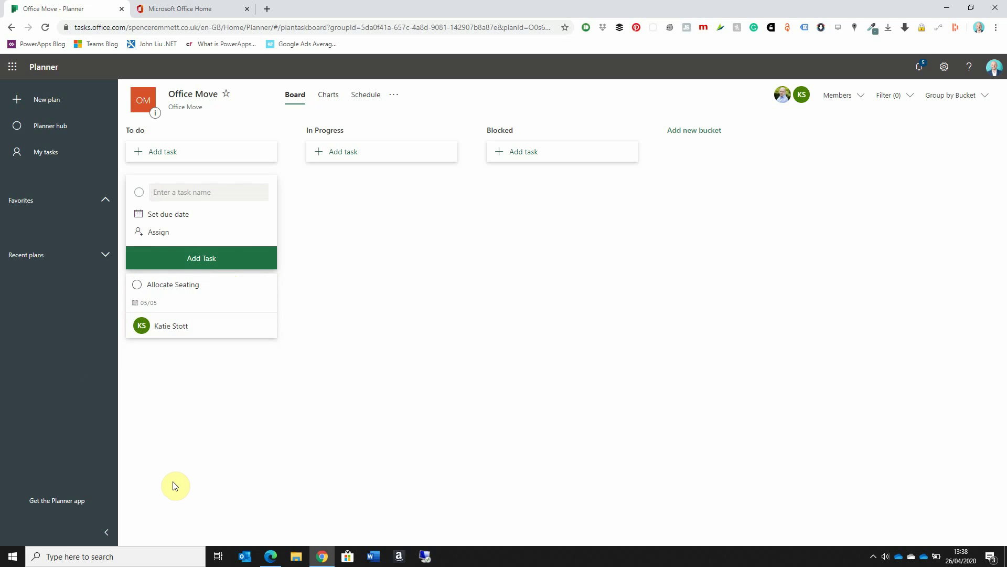
Step: Add 'Order Furniture' to To do, due 30 April, assigned to a team member
left_click(170, 192)
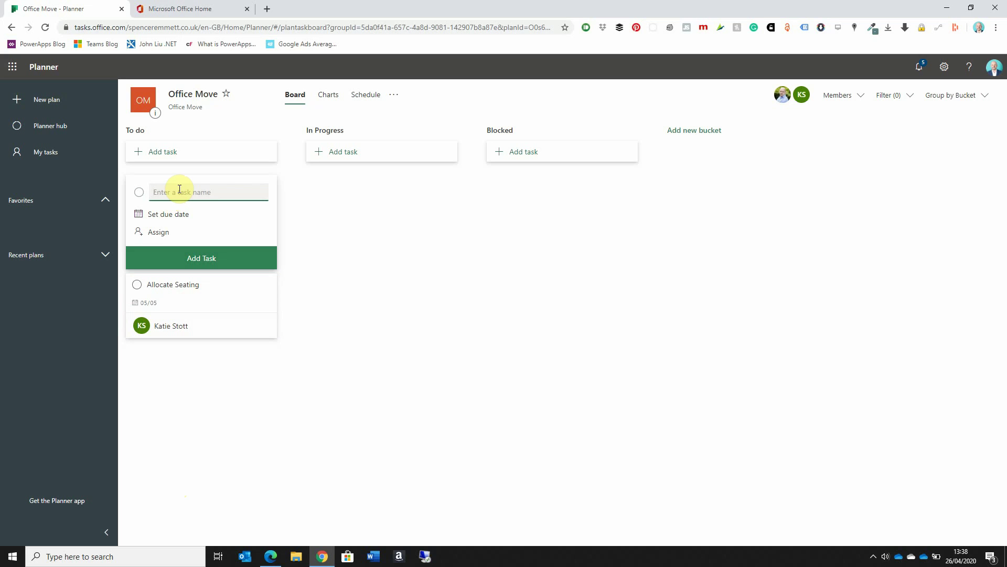
type("Order Furniture")
left_click(178, 215)
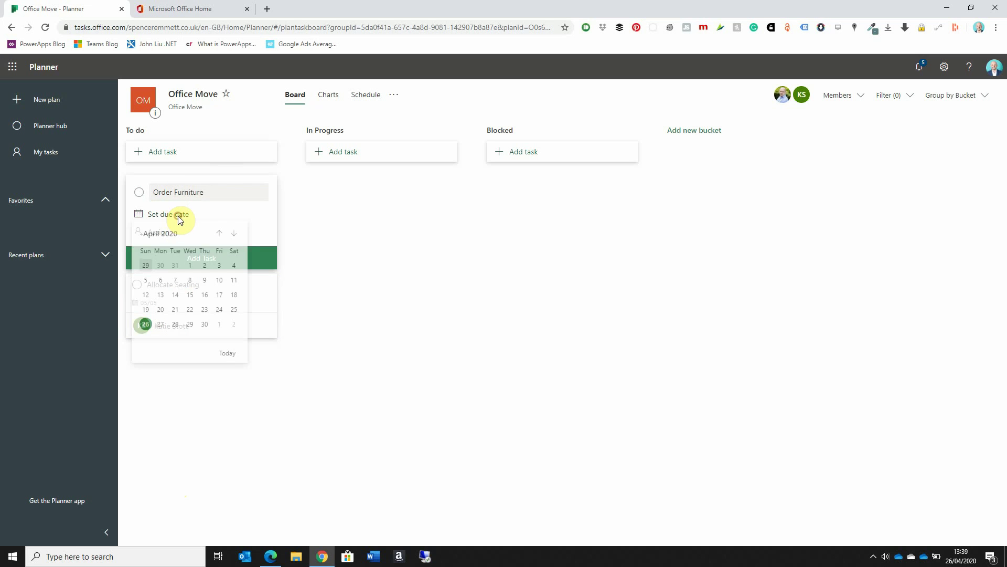
left_click(212, 327)
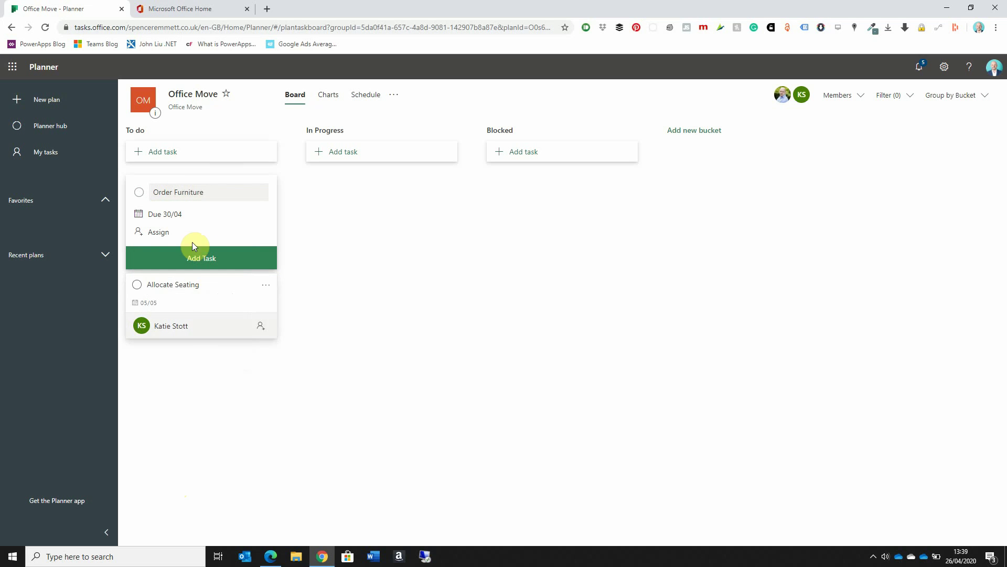
left_click(157, 232)
left_click(162, 319)
left_click(386, 288)
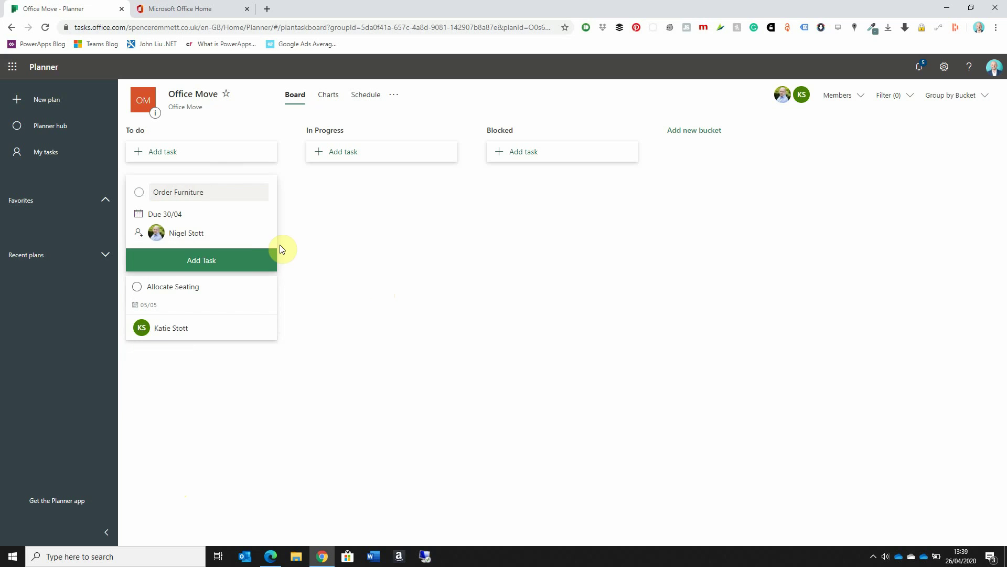
left_click(247, 261)
left_click(204, 193)
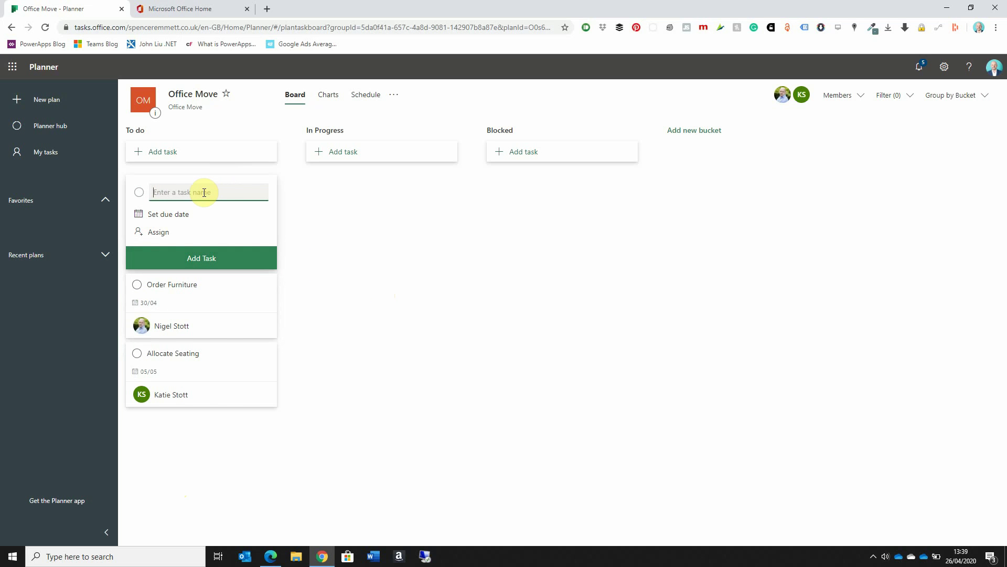
Step: Add 'Install Fibre Lines' to To do, due 17 May, assigned to a team member
type("Install Fibre Lines")
left_click(161, 216)
left_click(234, 234)
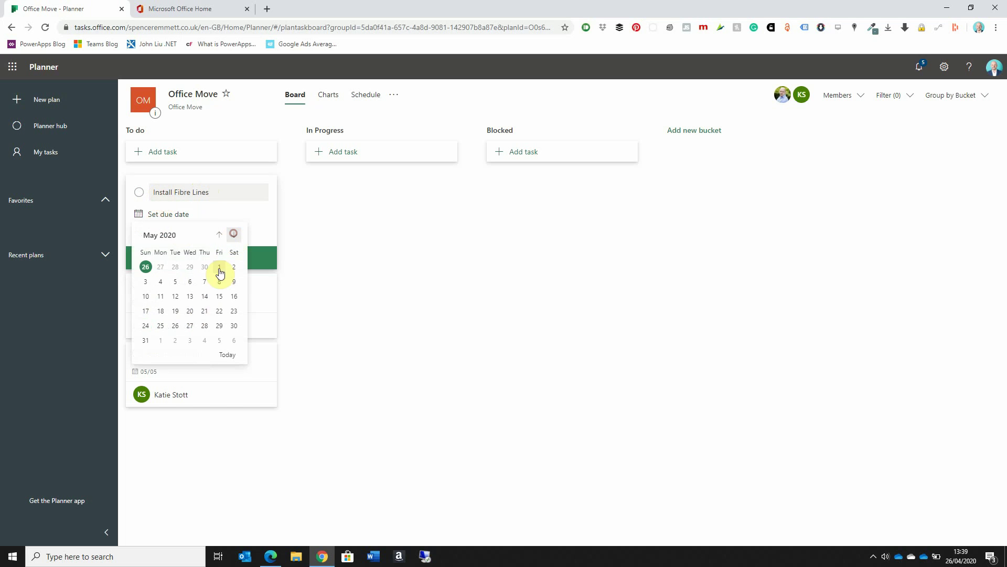
left_click(144, 313)
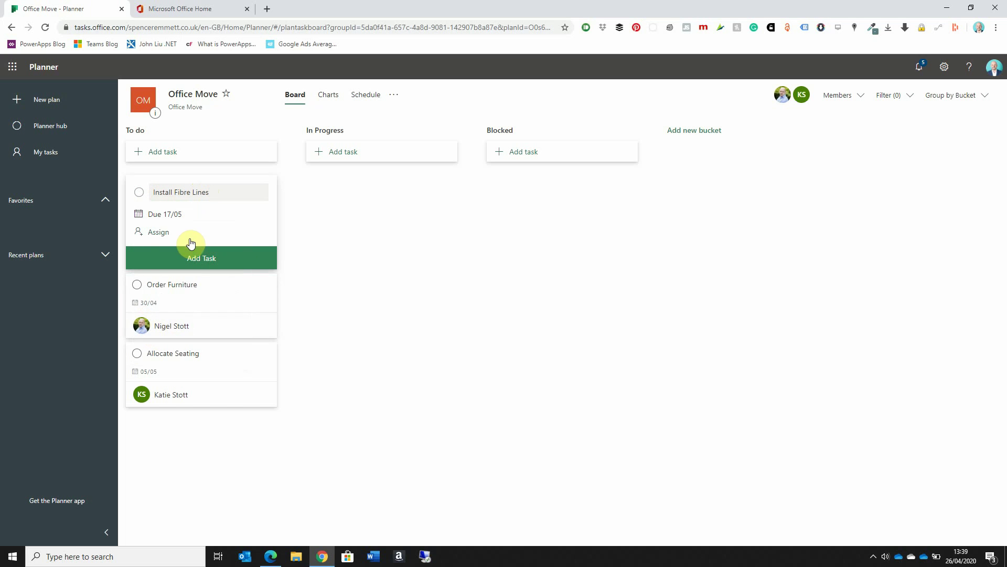
left_click(157, 231)
left_click(148, 318)
left_click(371, 247)
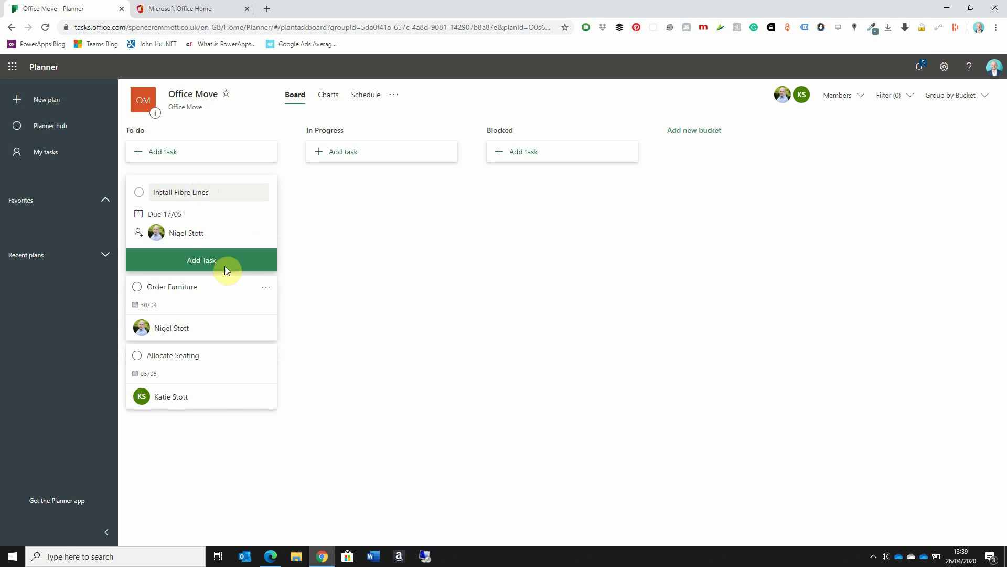
left_click(231, 262)
left_click(187, 193)
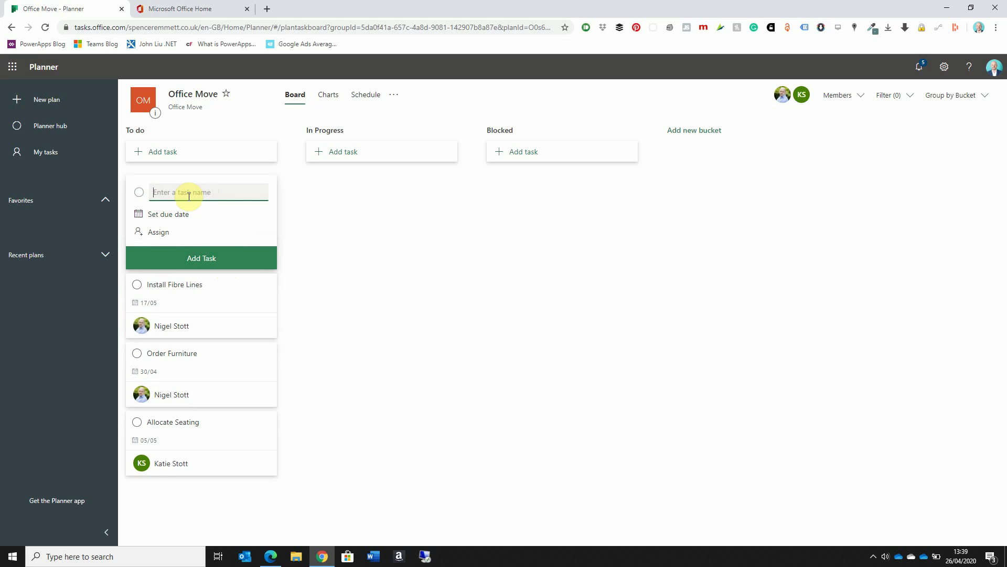
Step: Add an undated, unassigned 'Install Electrical Cabling' task to To do, correcting a typo
type("Install Elctrica")
key("BackSpace")
key("BackSpace")
key("BackSpace")
key("BackSpace")
type("ectrical Cabling")
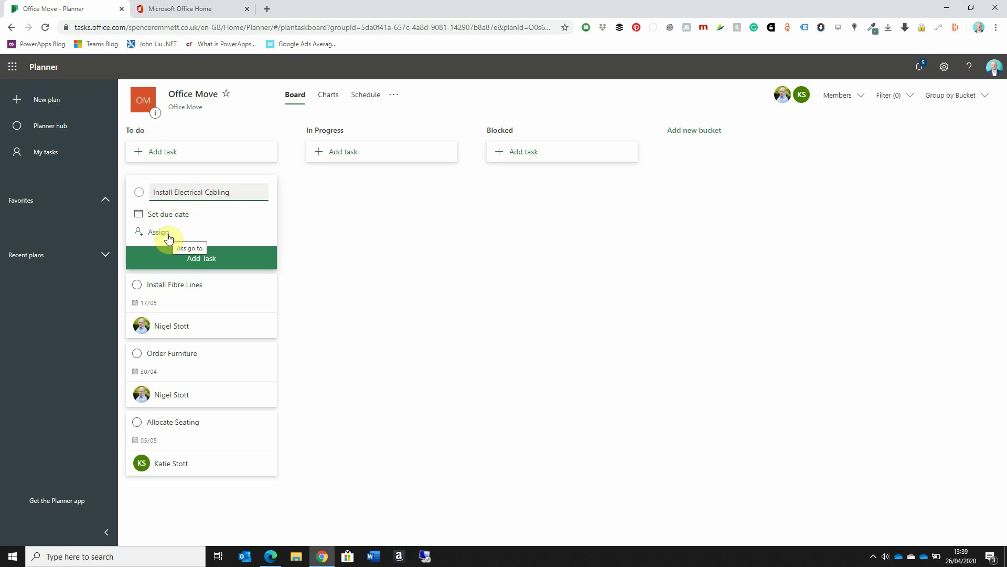
left_click(237, 261)
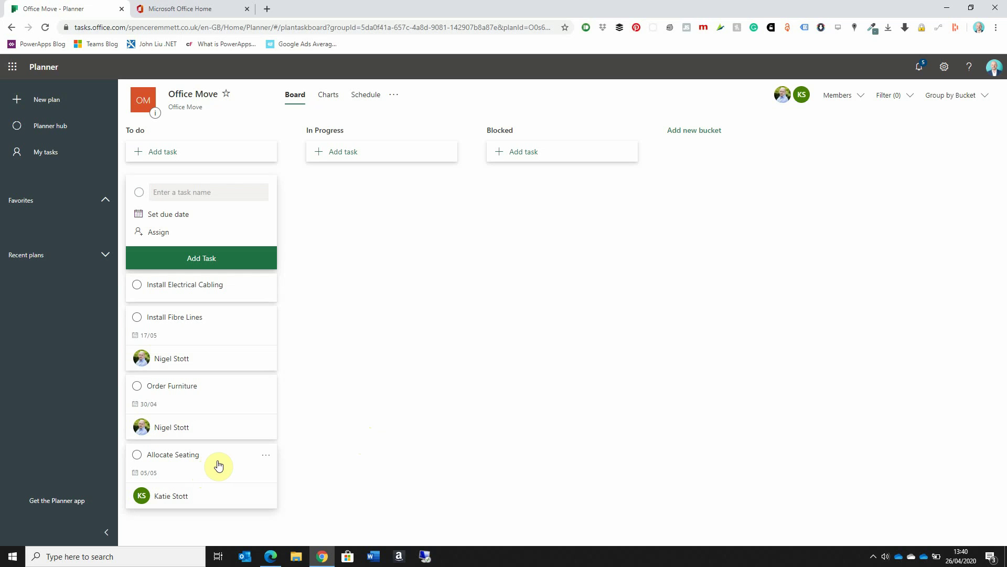
Step: Open Allocate Seating's details and check the Bucket and Progress lists, leaving To do and Not started
left_click(214, 466)
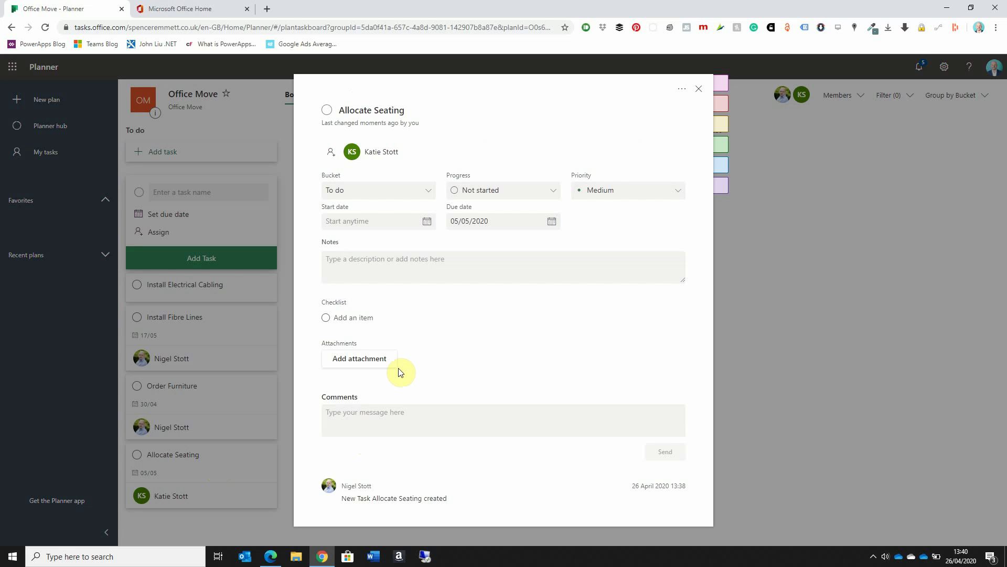
left_click(429, 191)
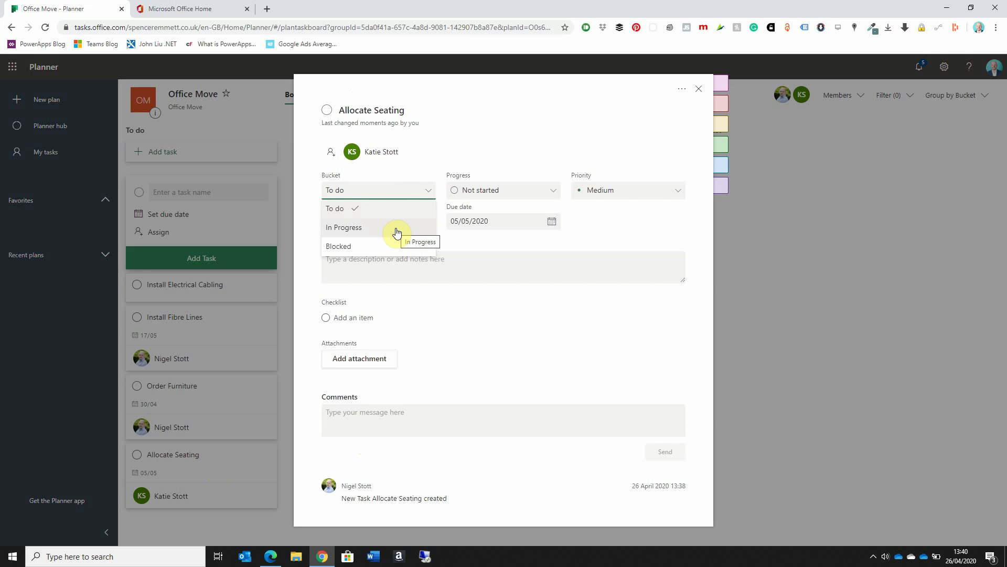
left_click(428, 195)
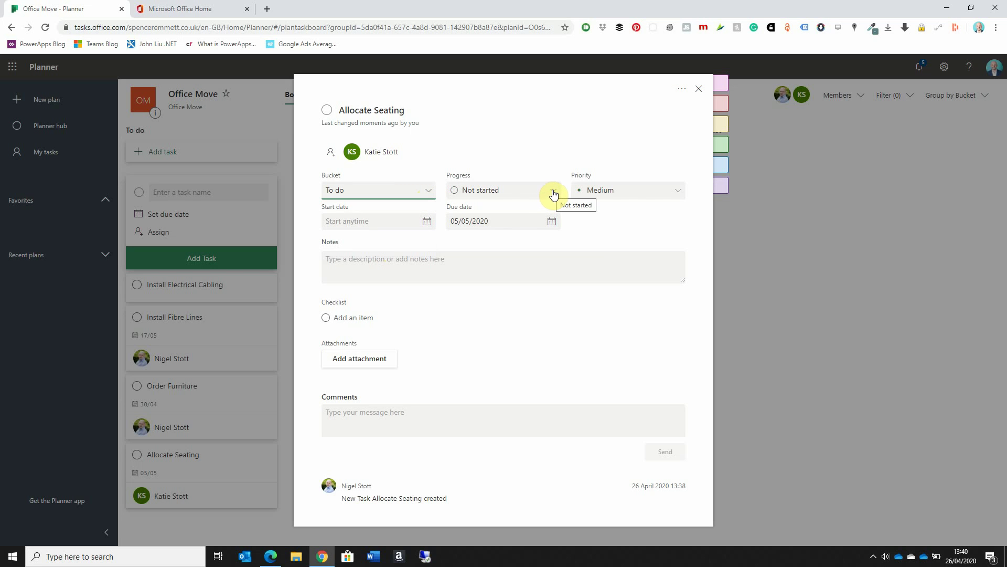
left_click(553, 194)
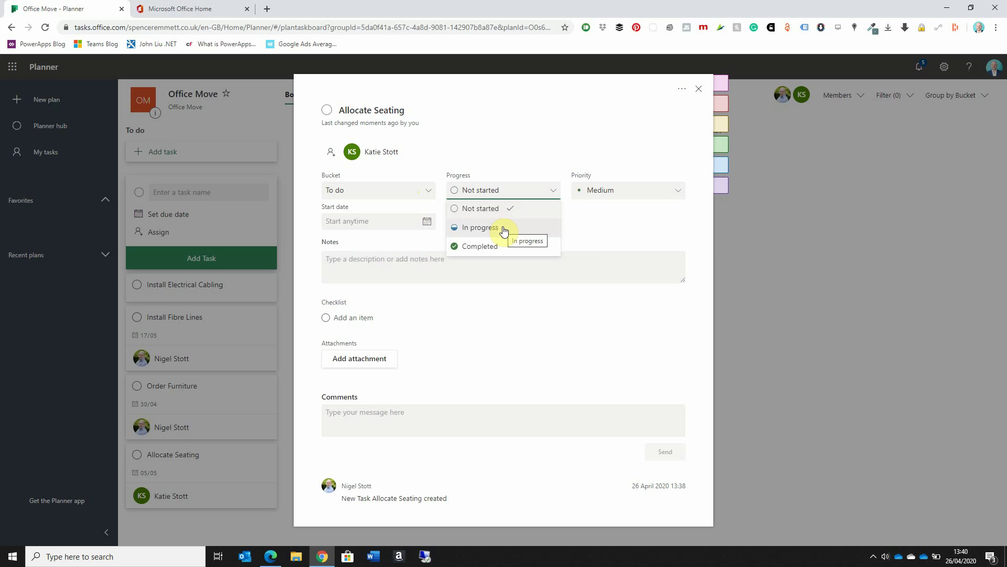
left_click(539, 139)
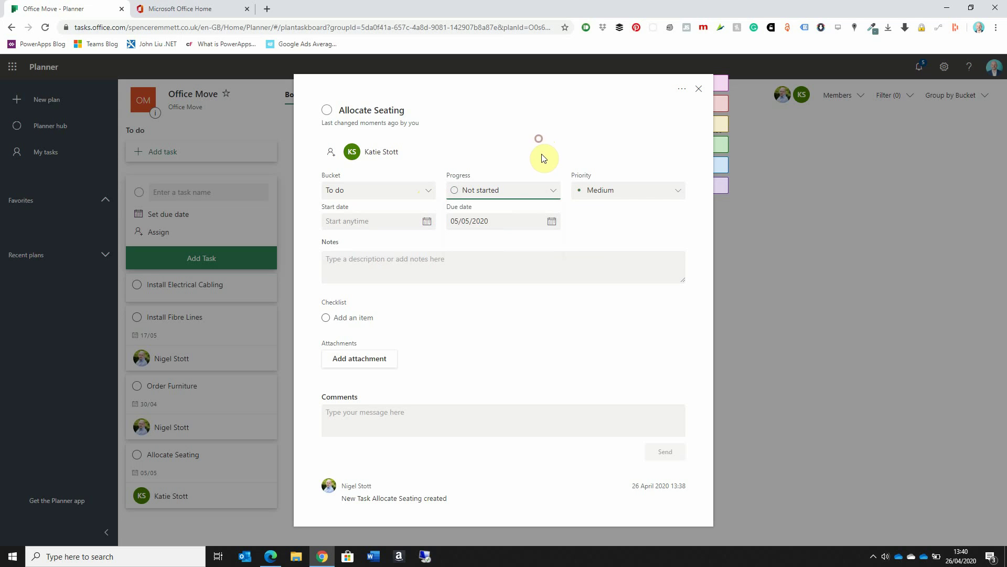
Step: Change Allocate Seating's priority from Medium to Important
left_click(653, 195)
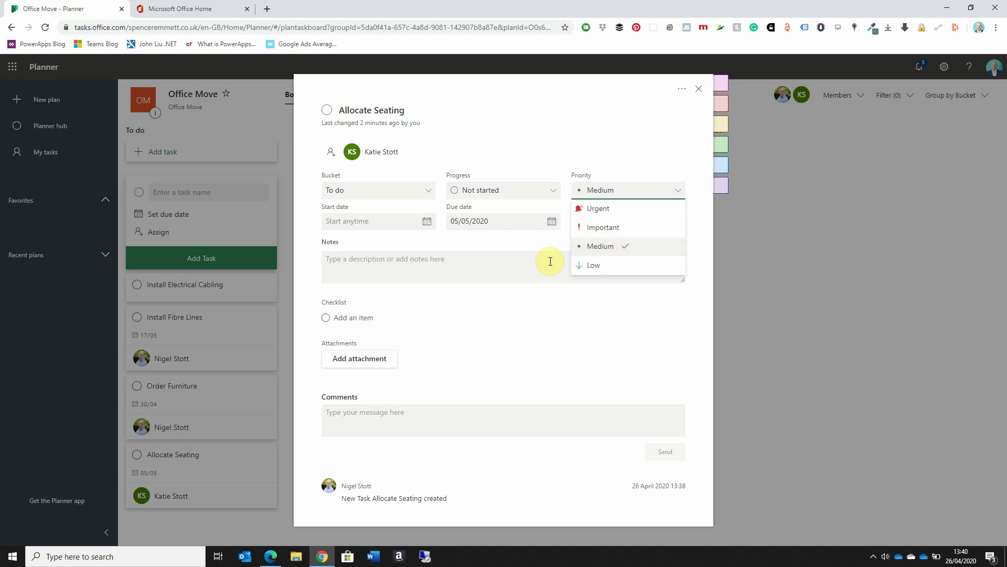
left_click(611, 231)
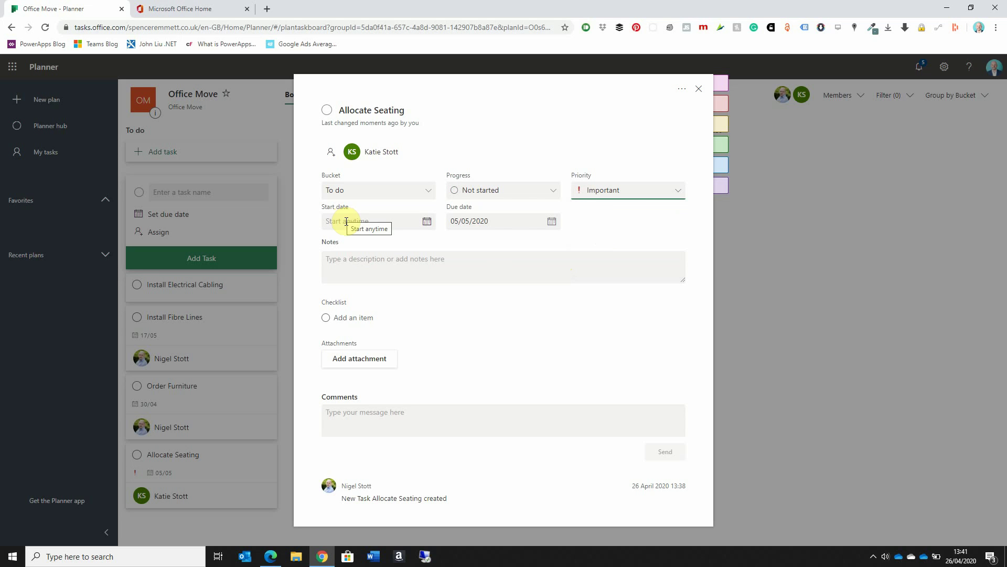
left_click(452, 272)
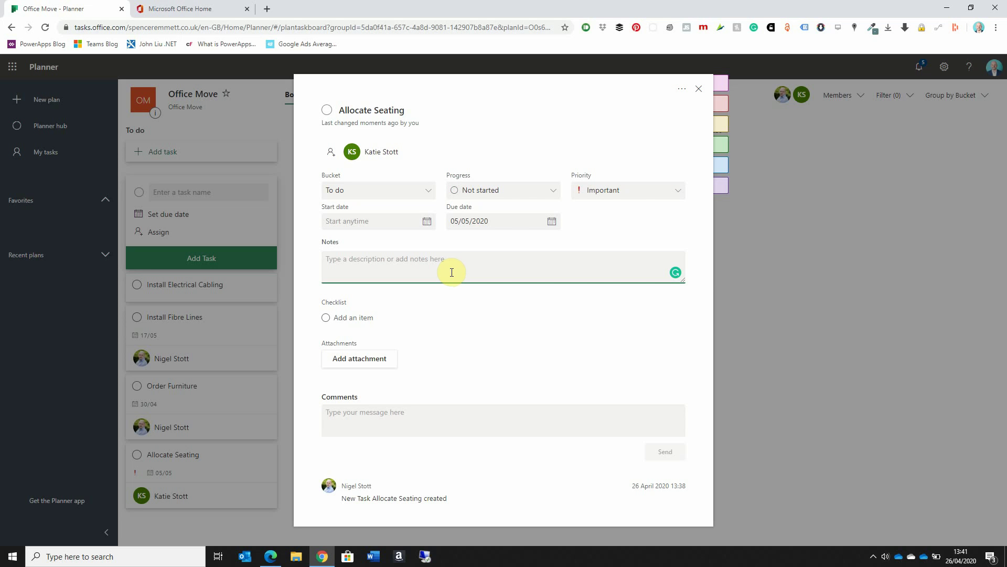
left_click(467, 316)
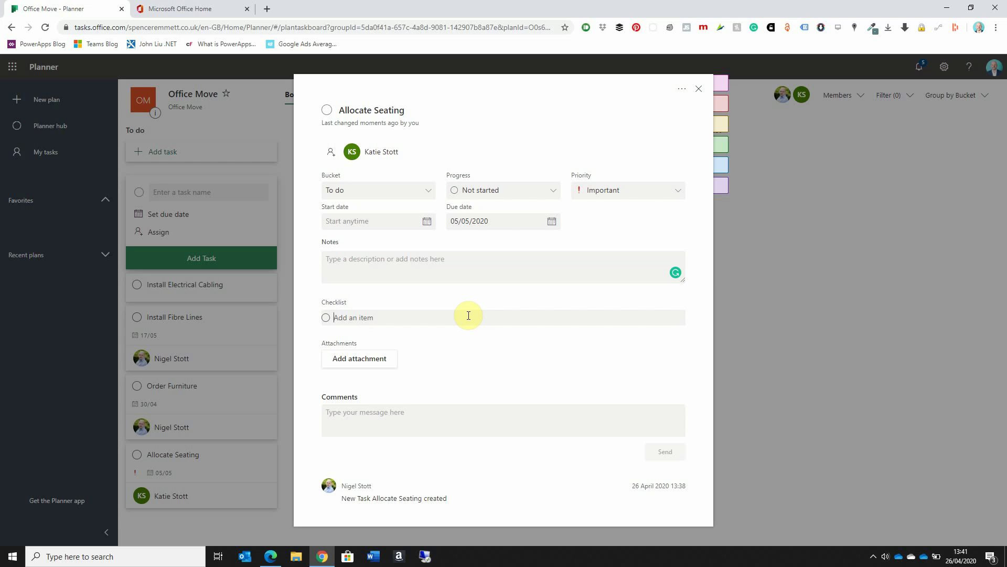
Step: Add the checklist items 'Obtain a desk plan', 'Liaise with team managers' and 'Team member feedback' to Allocate Seating
type("Obtain a desk plan")
key("Return")
type("Li")
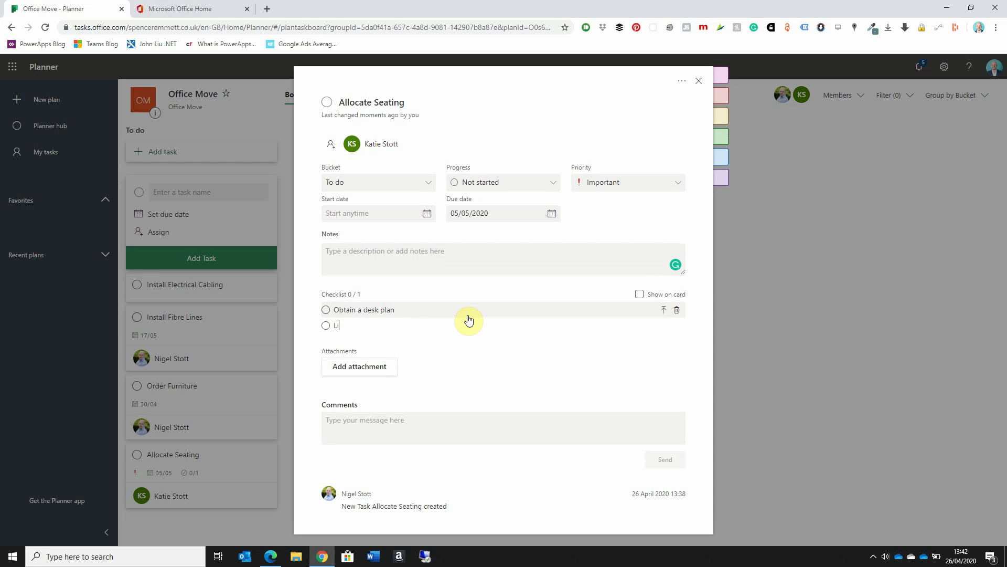
type("aise with team managers")
key("Return")
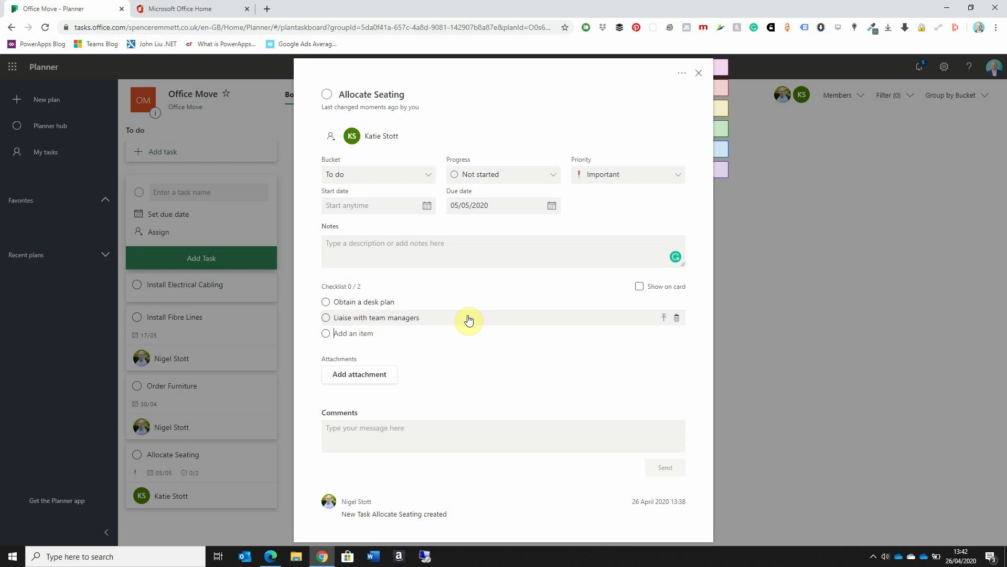
type("Team member feedback")
key("Return")
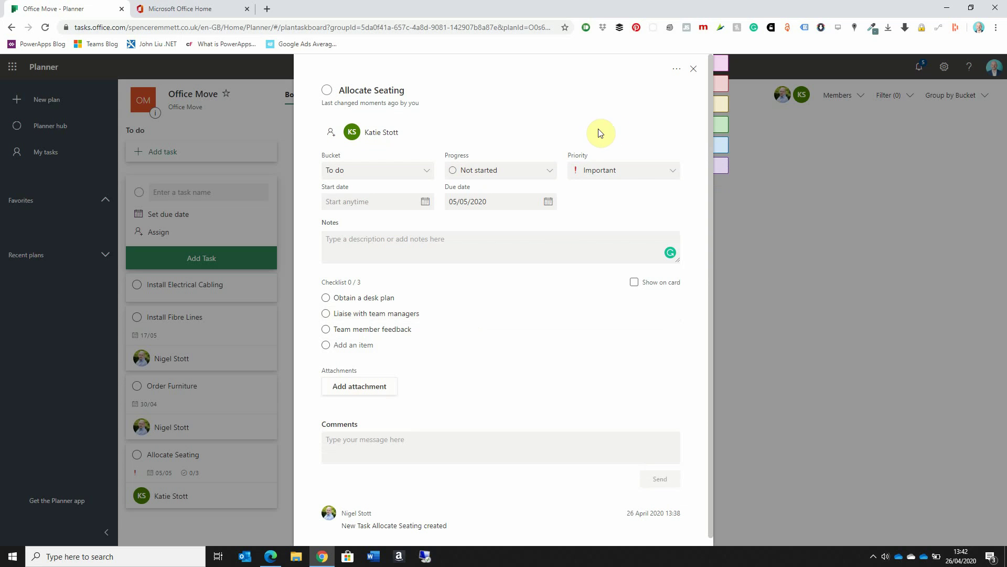
Step: Rename the Pink label to 'Facilities', tick it on Allocate Seating, and close the task details
mouse_move(721, 58)
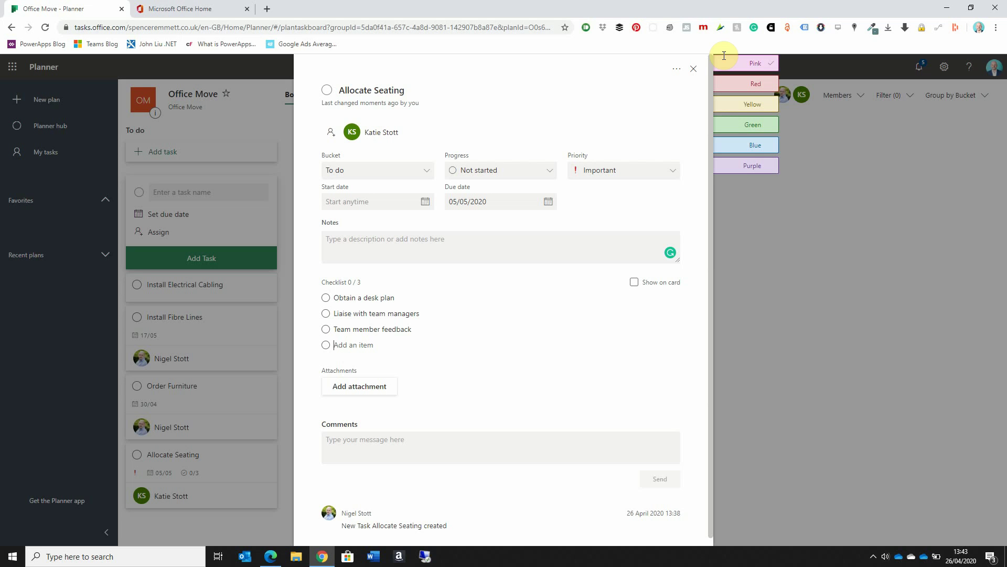
left_click(750, 62)
left_click(772, 67)
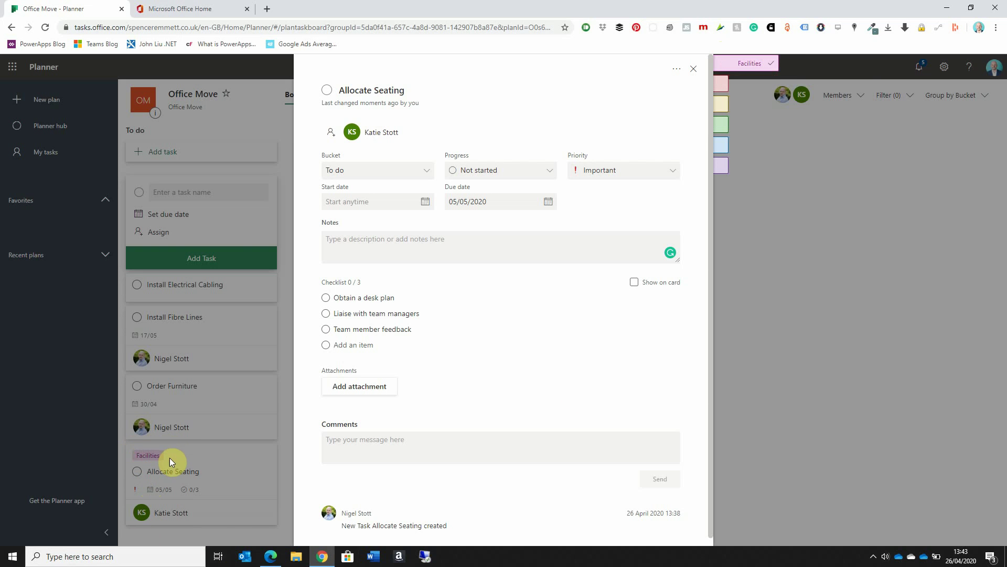
left_click(695, 72)
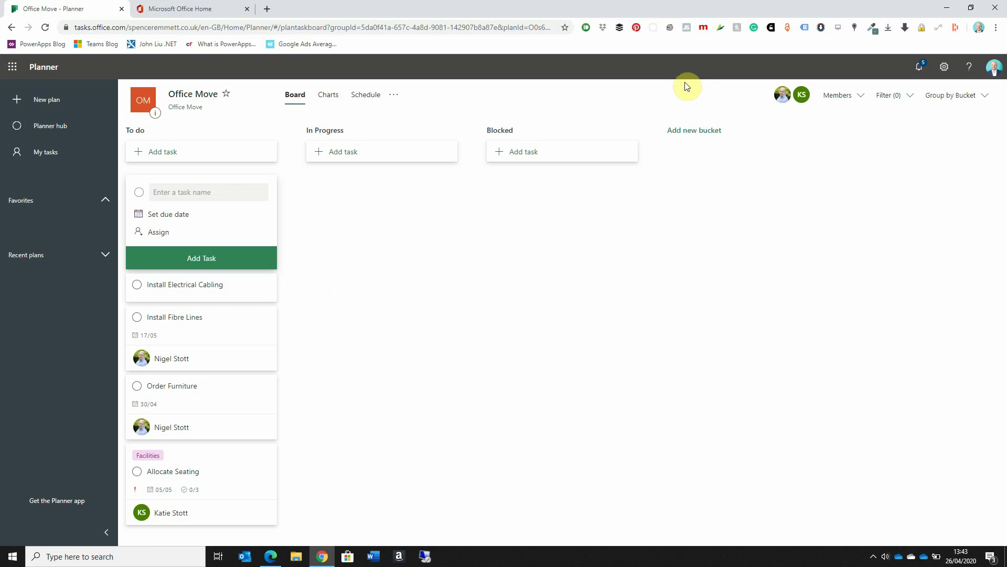
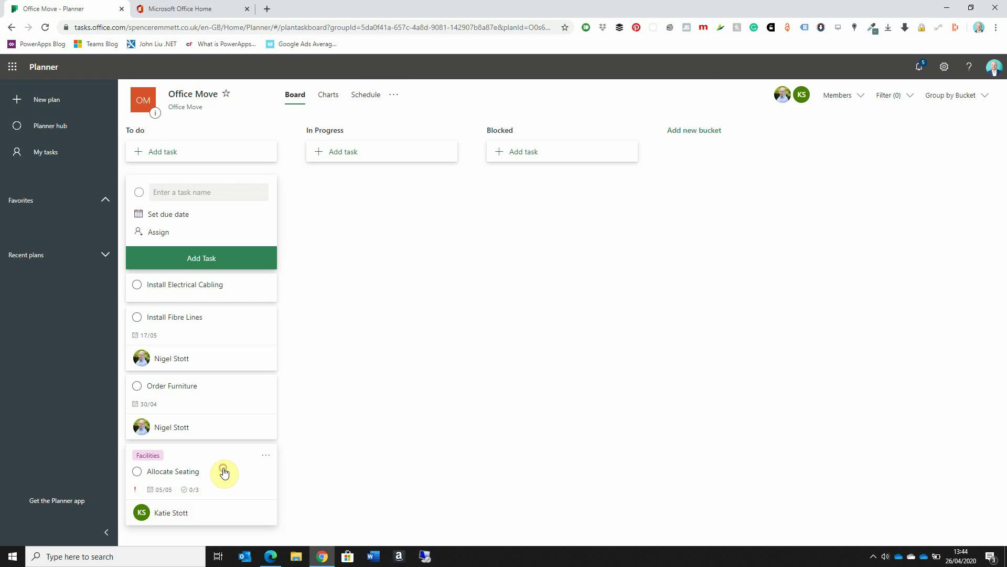
Step: Tick the Allocate Seating checklist items: Obtain a desk plan, Liaise with team managers, Team member feedback
left_click(224, 472)
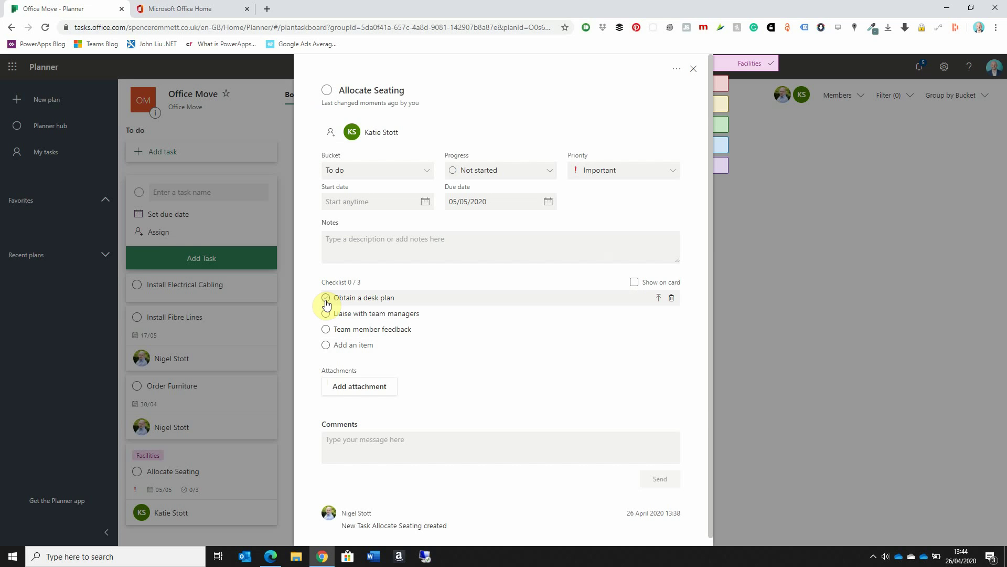
left_click(326, 303)
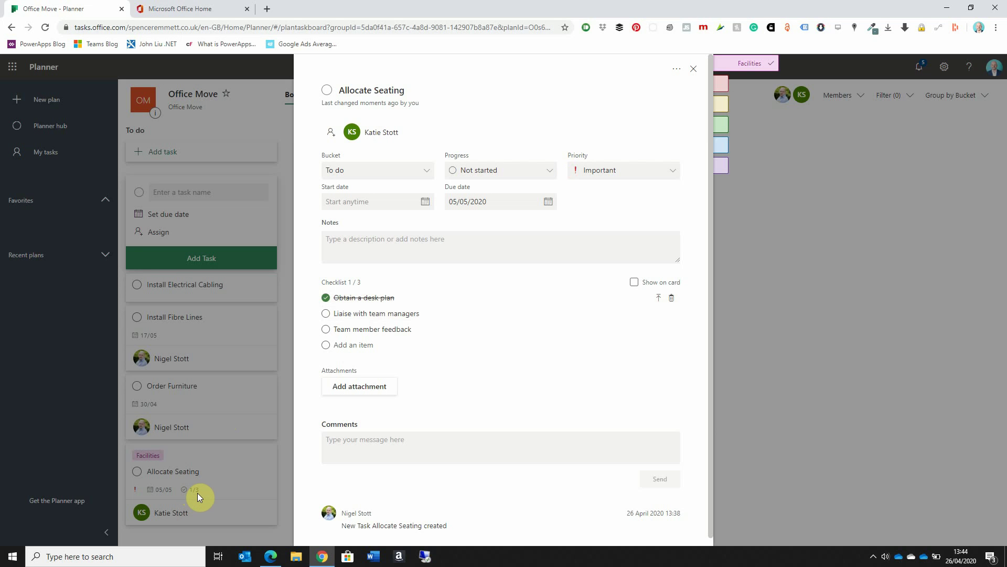
left_click(693, 69)
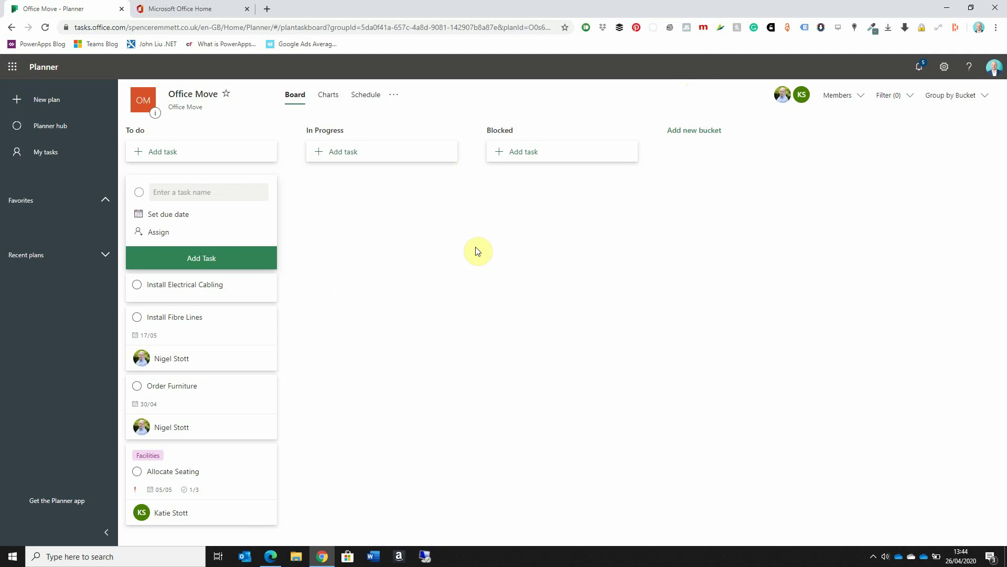
left_click(206, 491)
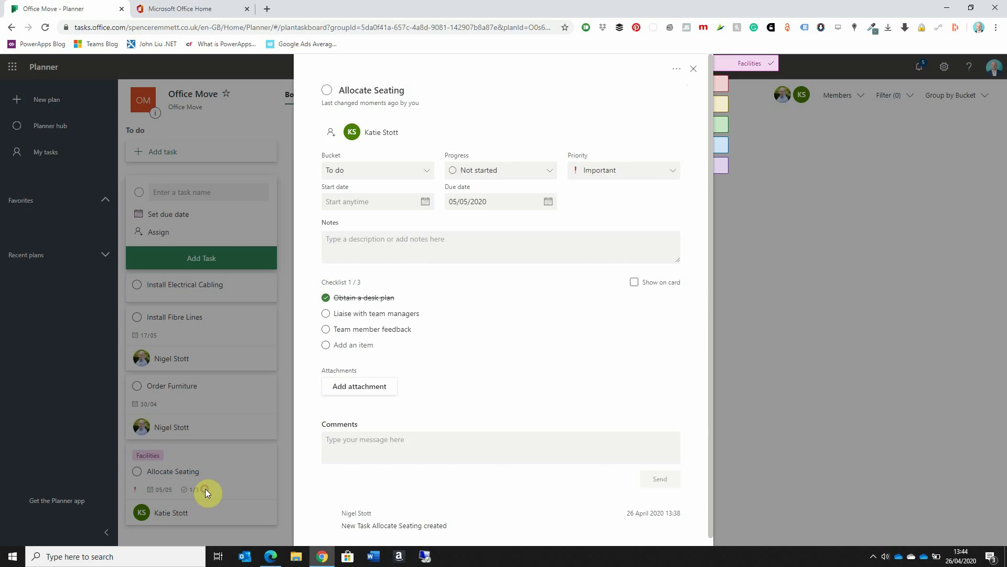
left_click(327, 314)
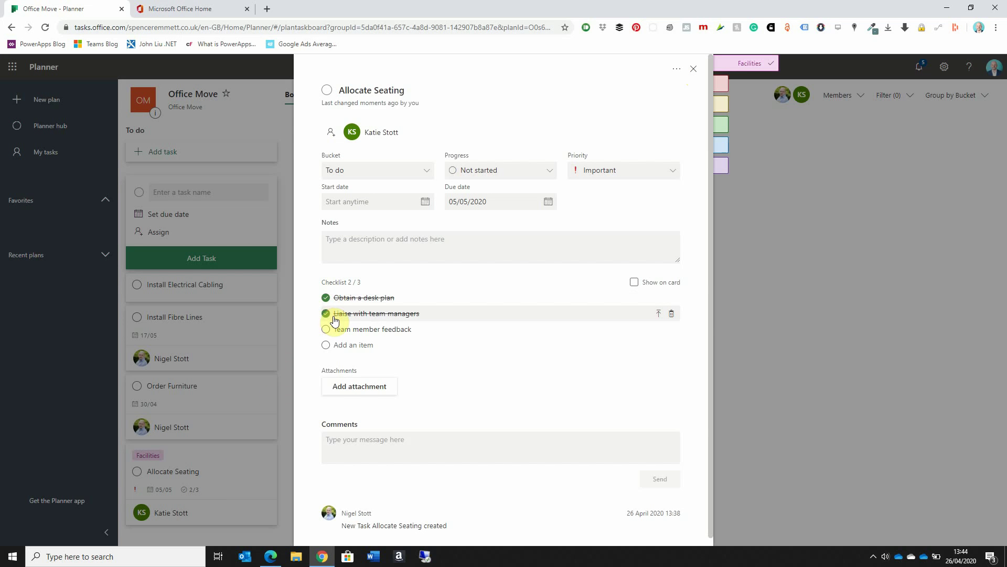
left_click(326, 331)
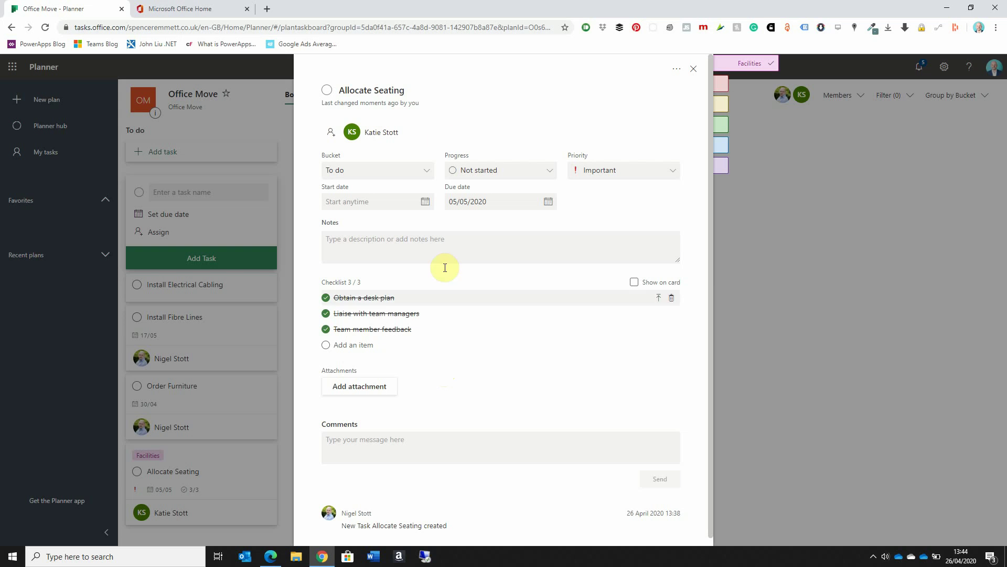
Step: Mark Allocate Seating as completed and return to the board
left_click(393, 91)
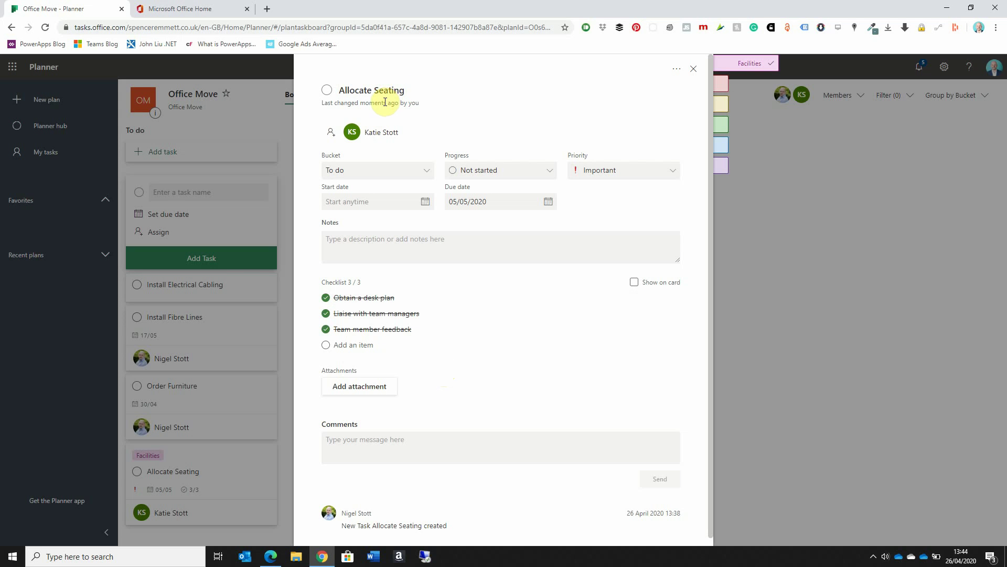
left_click(327, 92)
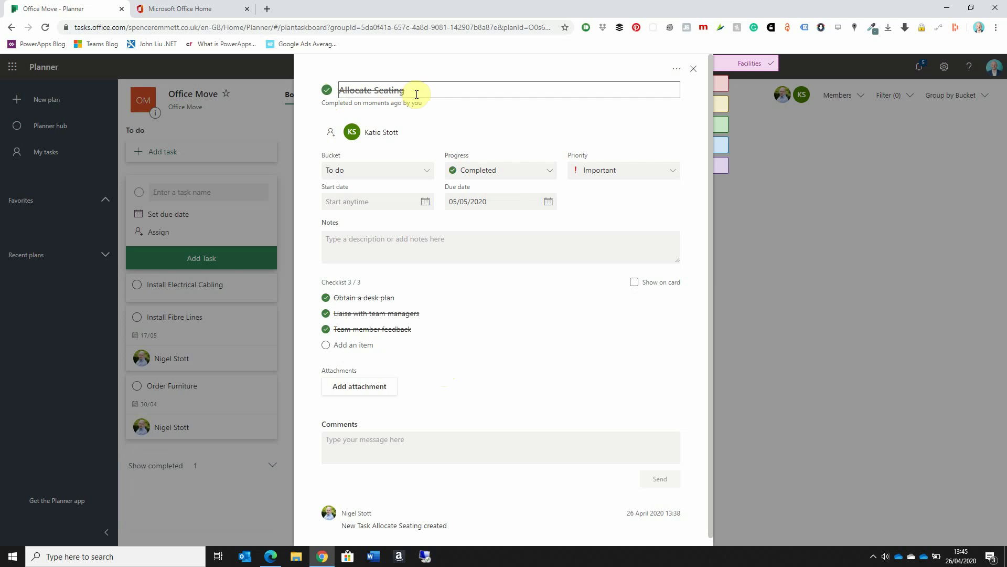
left_click(693, 68)
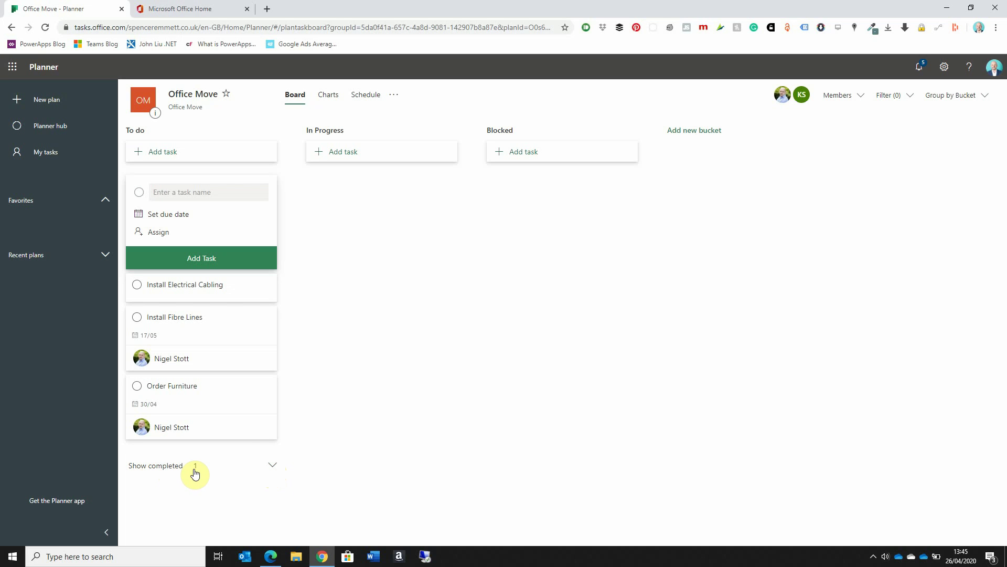
left_click(275, 471)
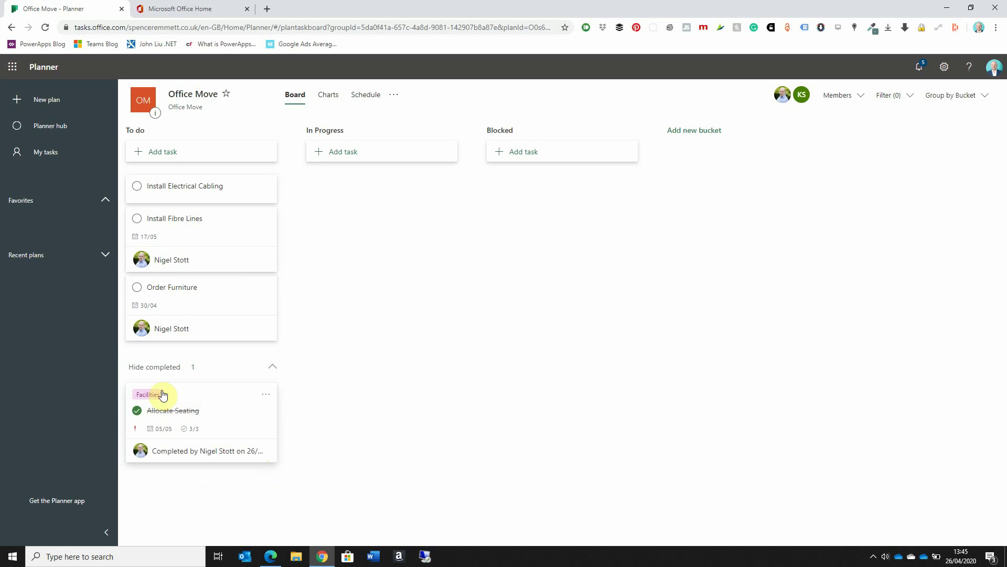
left_click(273, 370)
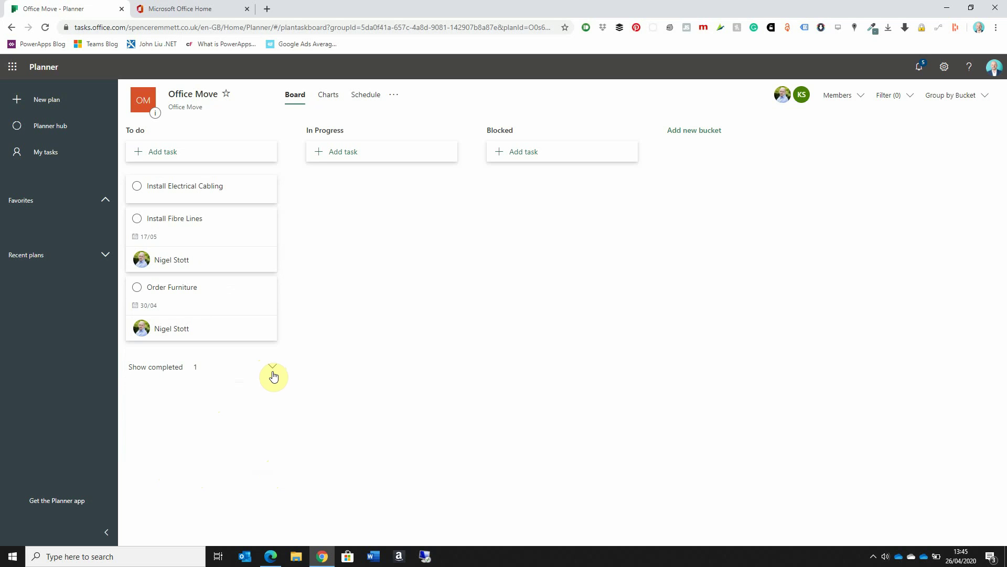
Step: Change Order Furniture's Progress dropdown to In progress and return to the board
left_click(193, 304)
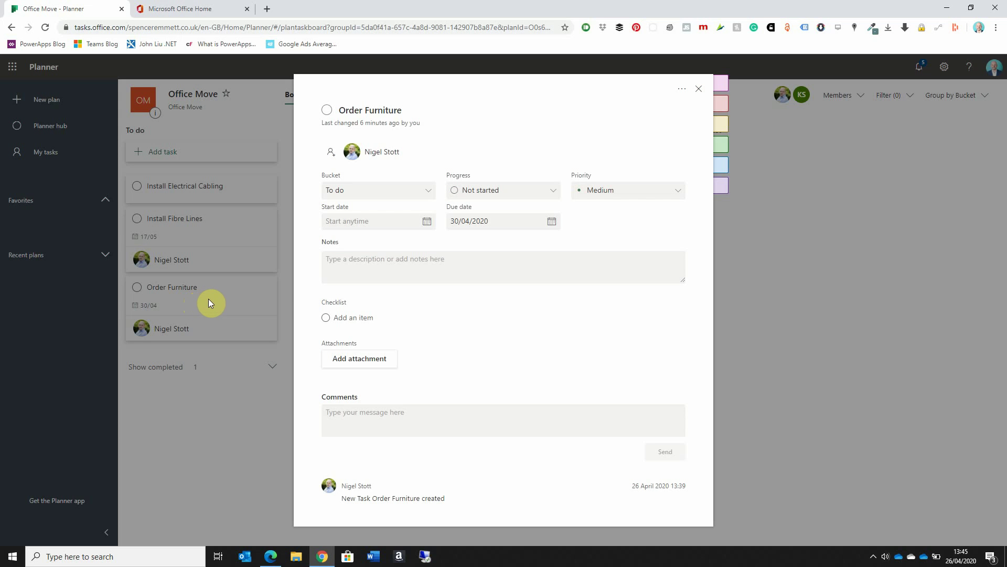
left_click(552, 192)
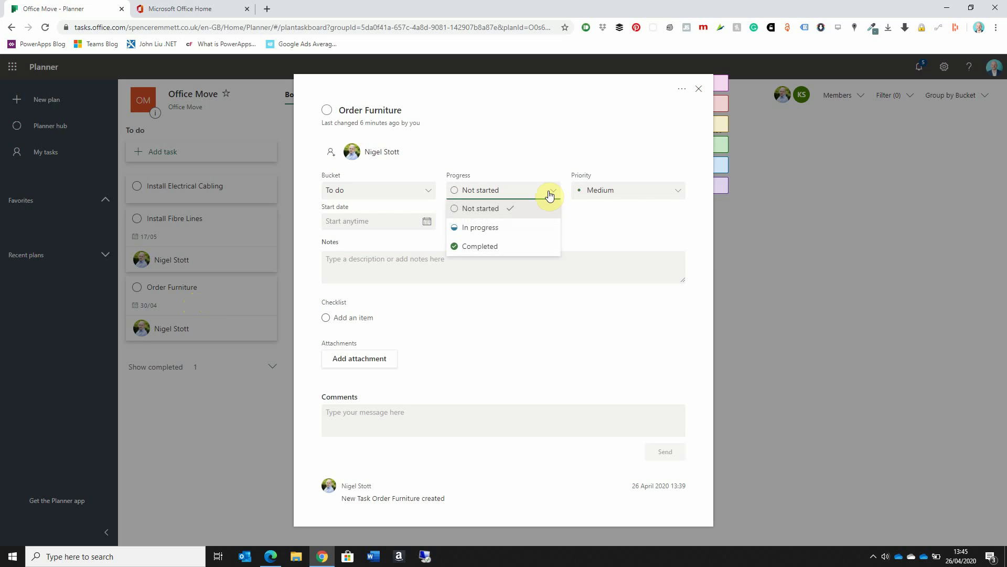
left_click(476, 227)
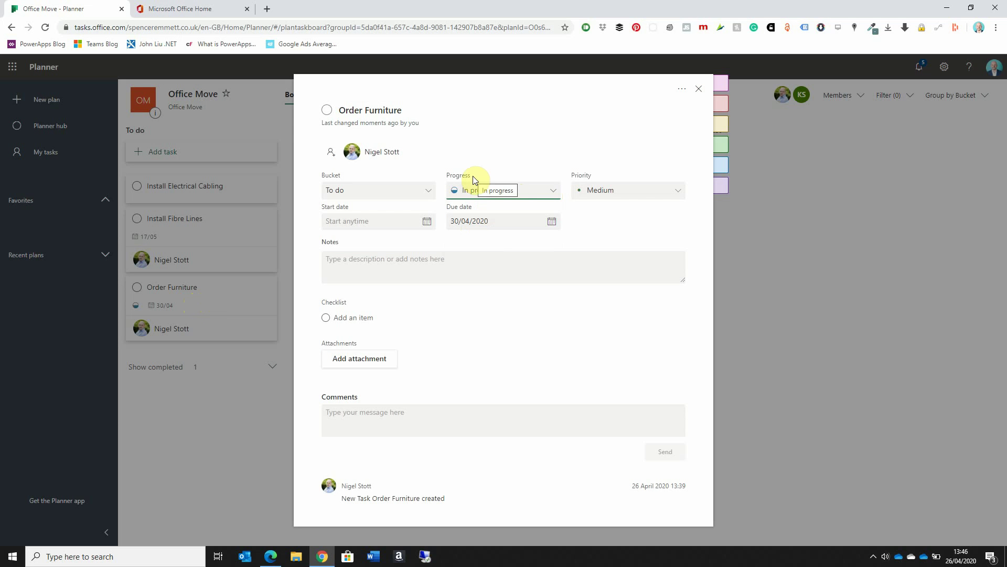
left_click(699, 90)
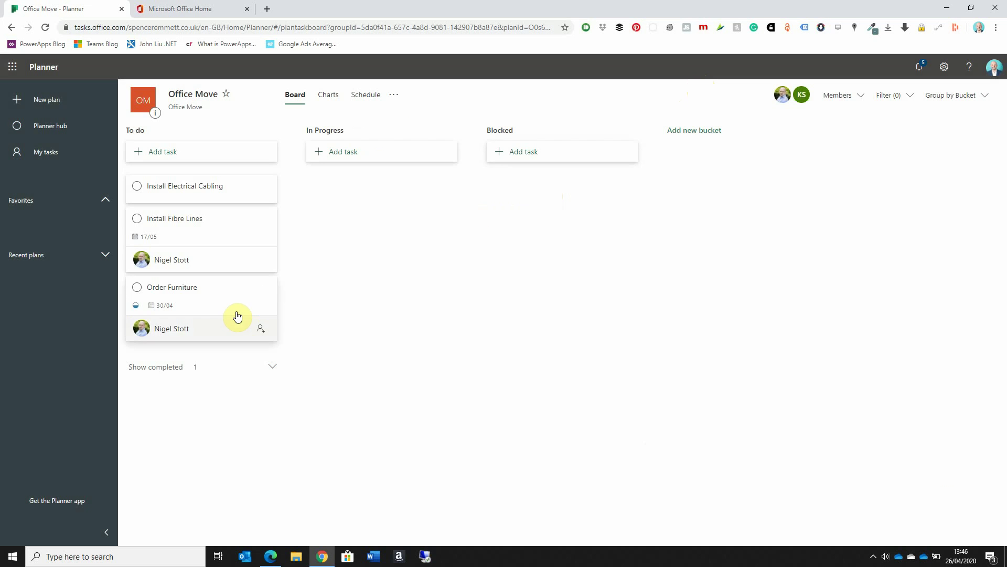
Step: Drag the Order Furniture card from To do into the In Progress column
left_click_drag(231, 301, 409, 197)
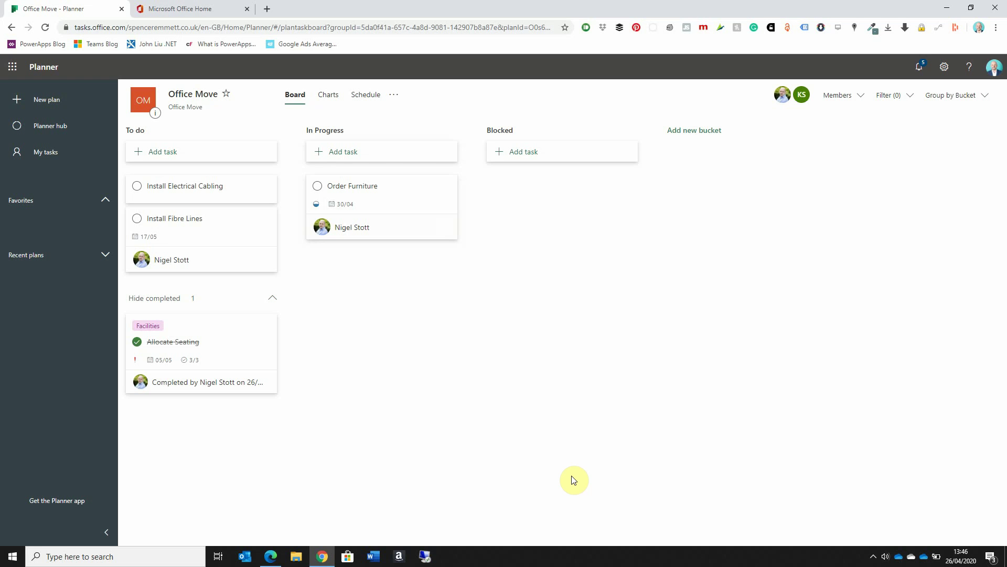
Step: Rename the Red label to IT from the Install Fibre Lines task
left_click(194, 231)
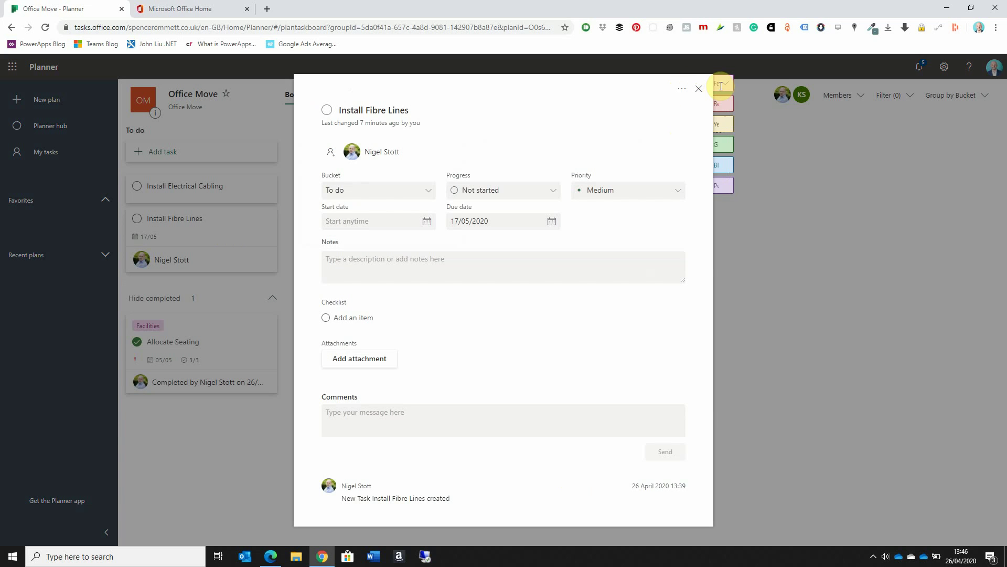
mouse_move(760, 94)
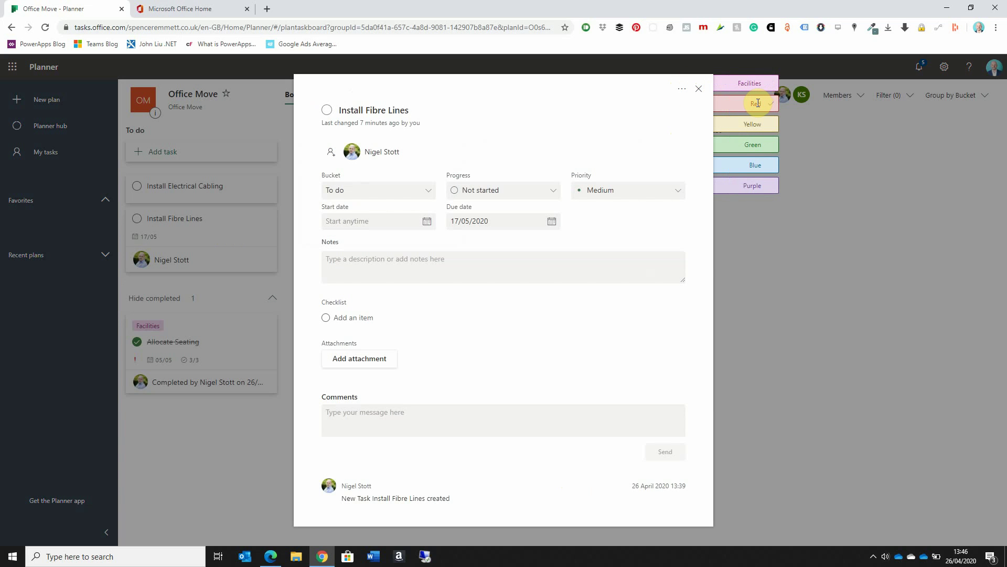
left_click(758, 102)
type("IT")
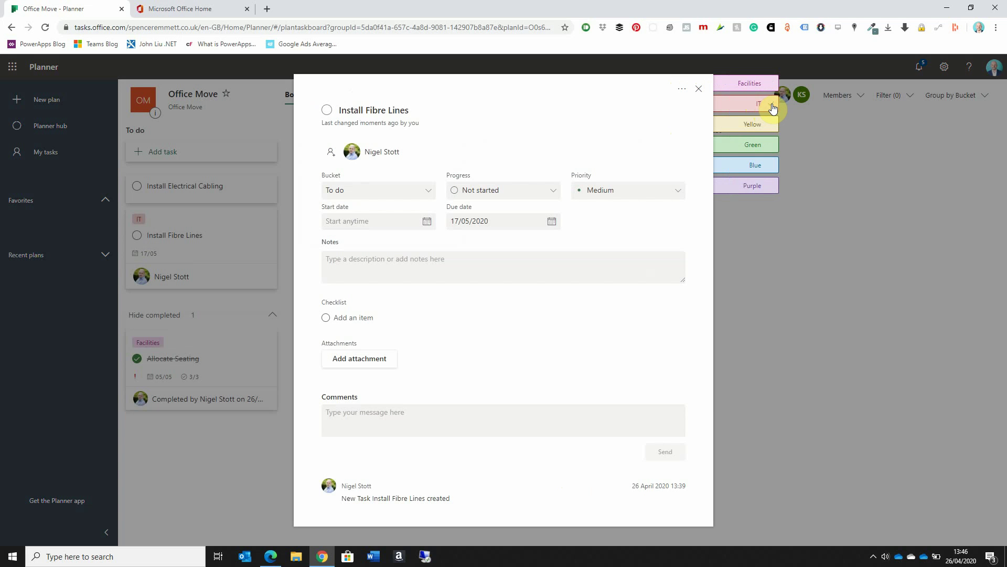
left_click(703, 115)
left_click(698, 88)
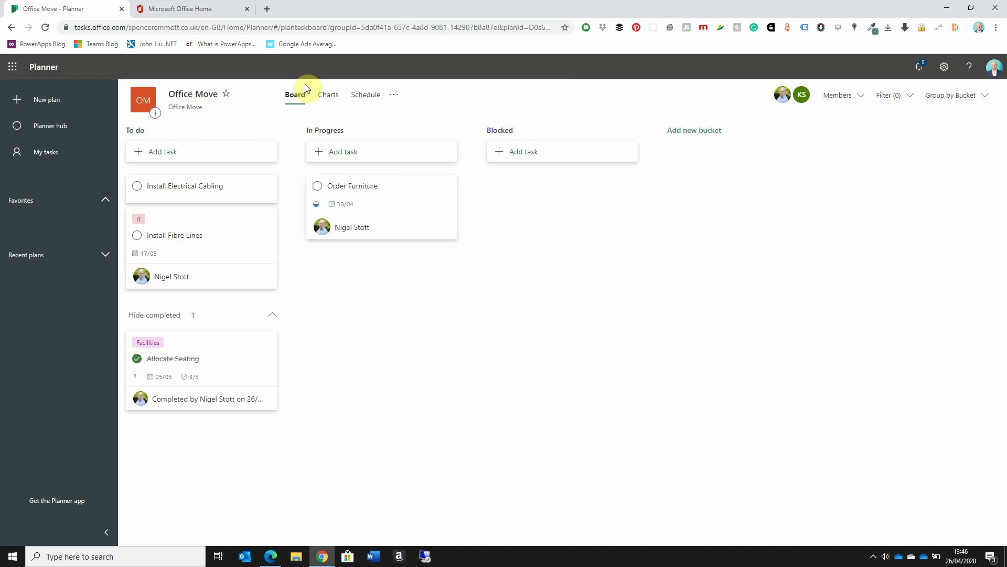
Step: Tag Install Electrical Cabling with the IT label
left_click(188, 188)
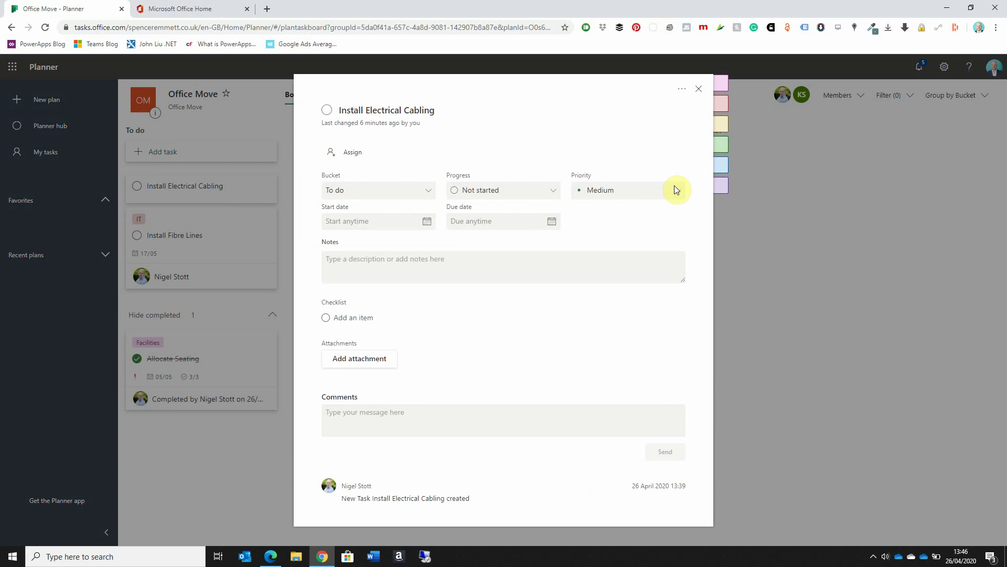
mouse_move(720, 103)
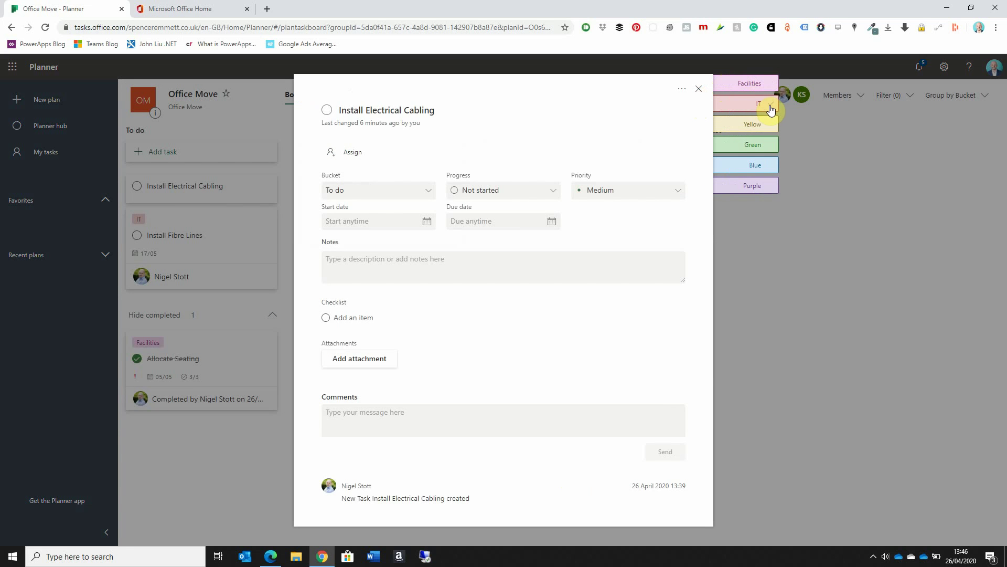
left_click(770, 110)
left_click(699, 89)
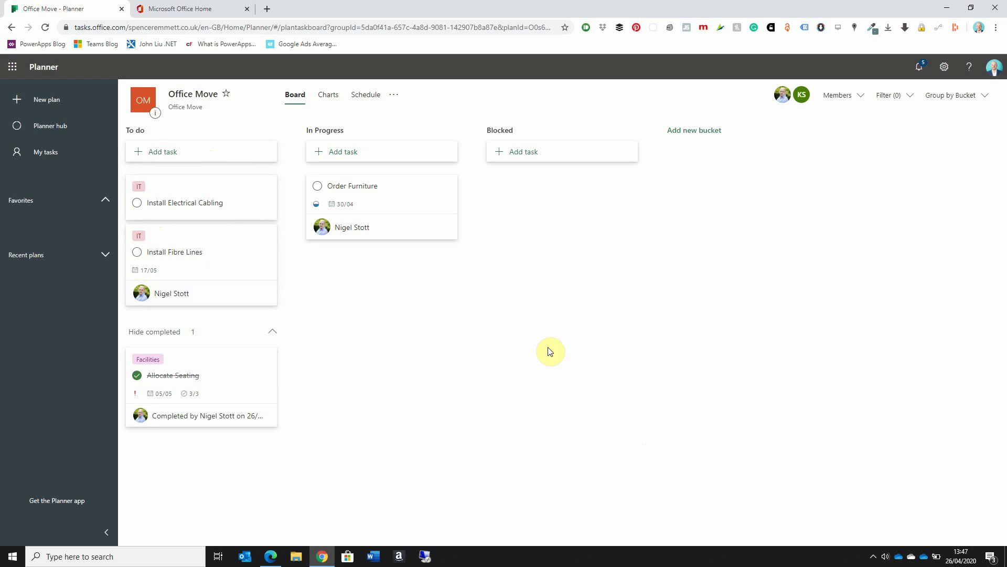
Step: Add a 'Create Communications Plan' task to the To do bucket
left_click(185, 141)
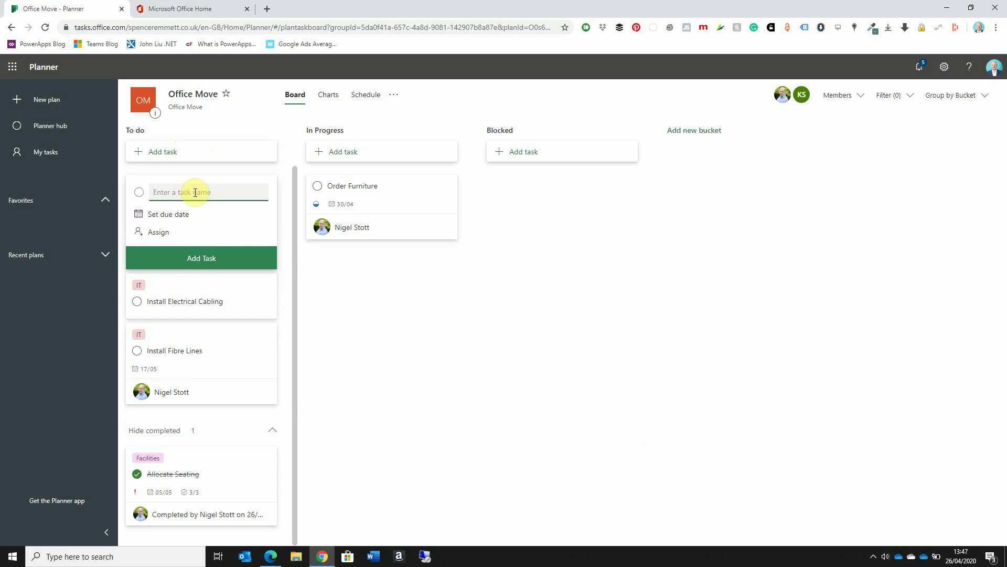
type("Create Communications Plan")
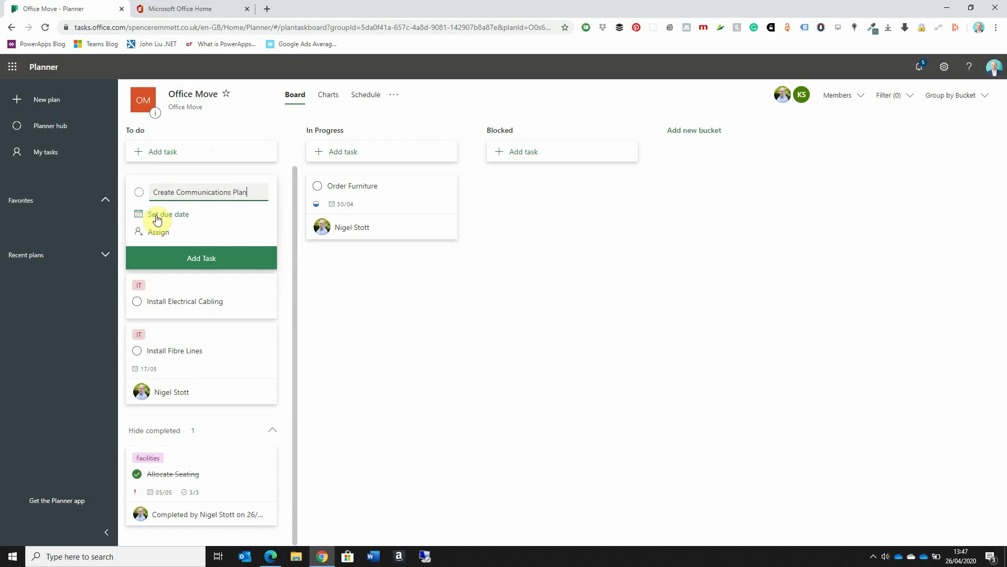
left_click(210, 257)
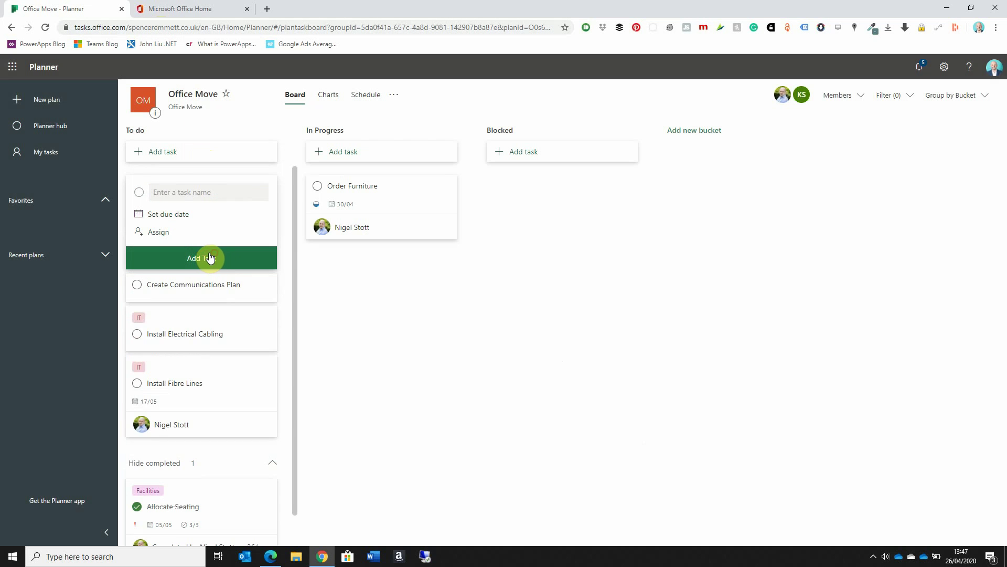
scroll(210, 315, "down", 1)
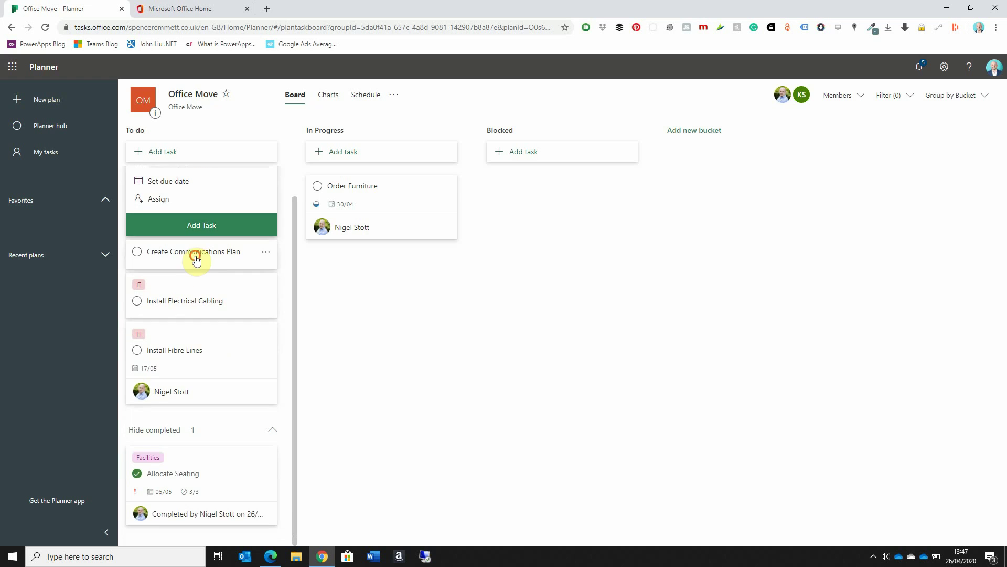
Step: Rename the Yellow label to HR and apply it to Create Communications Plan
left_click(196, 259)
mouse_move(755, 85)
left_click(763, 124)
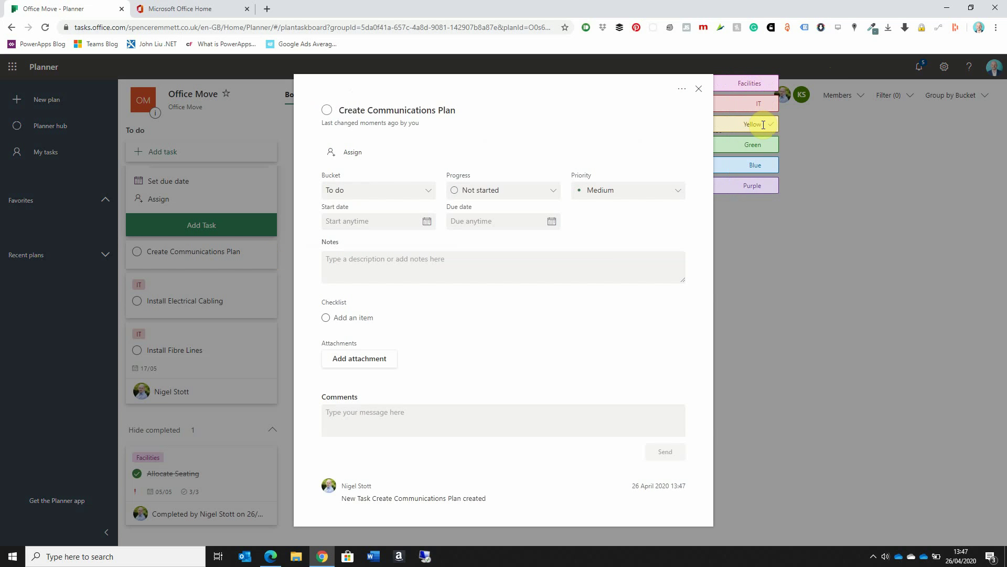
left_click(763, 125)
type("HR")
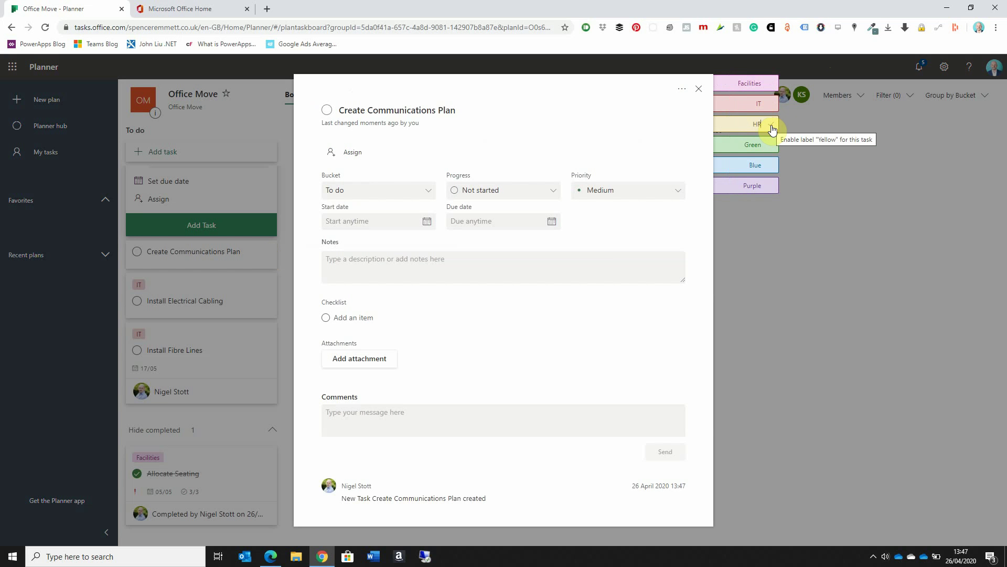
left_click(773, 128)
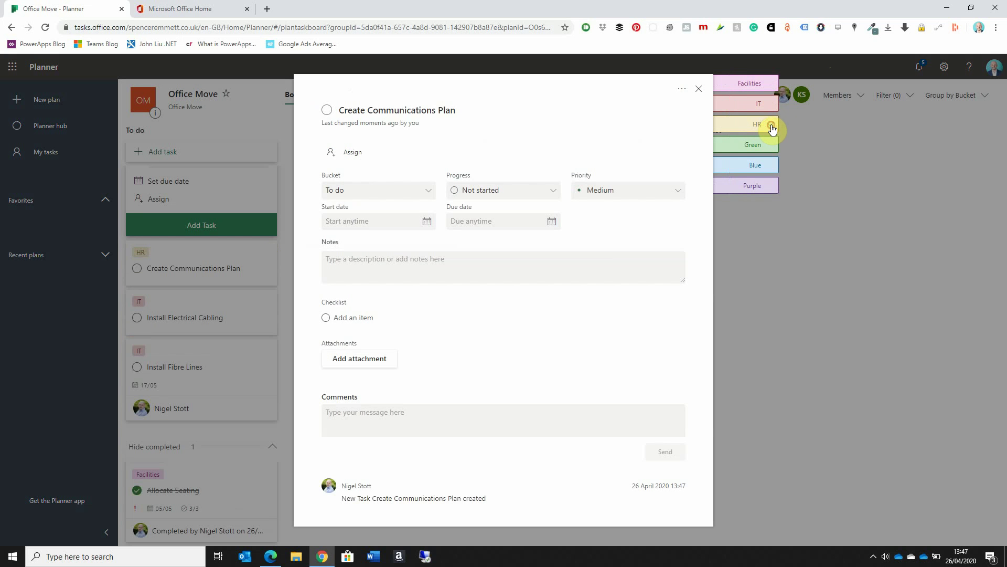
left_click(700, 90)
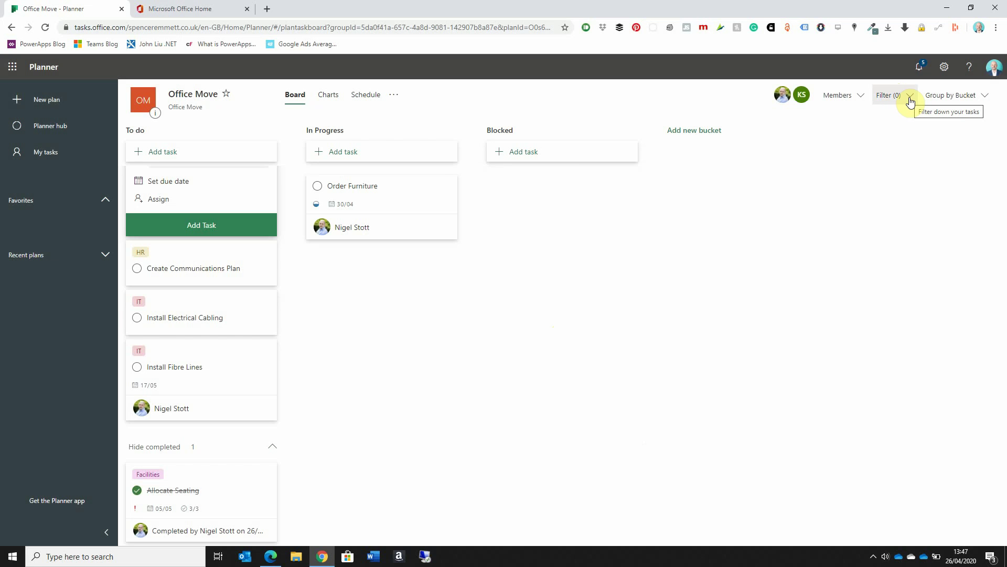
Step: Filter the board by label, trying HR first, then keeping only IT ticked
left_click(910, 100)
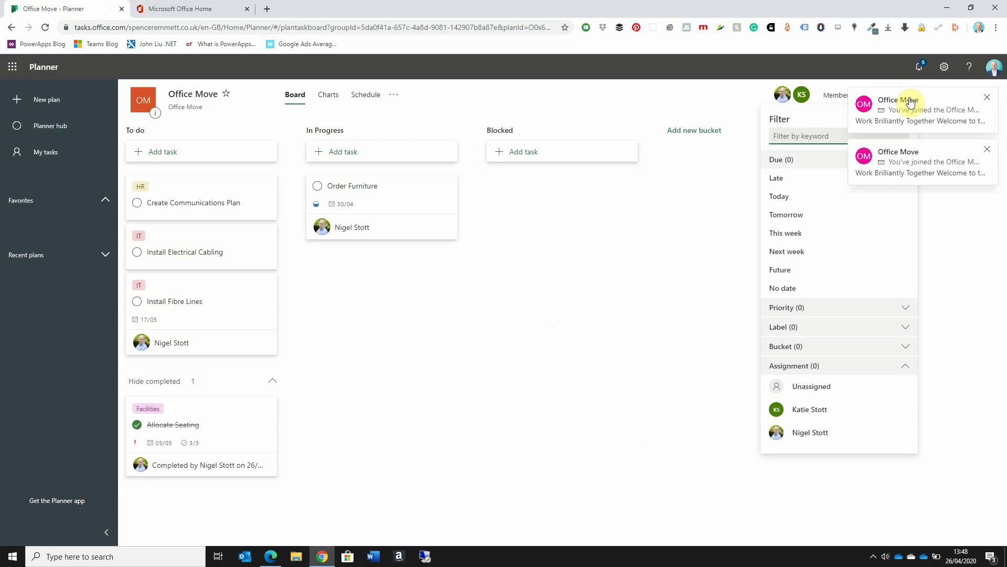
left_click(987, 149)
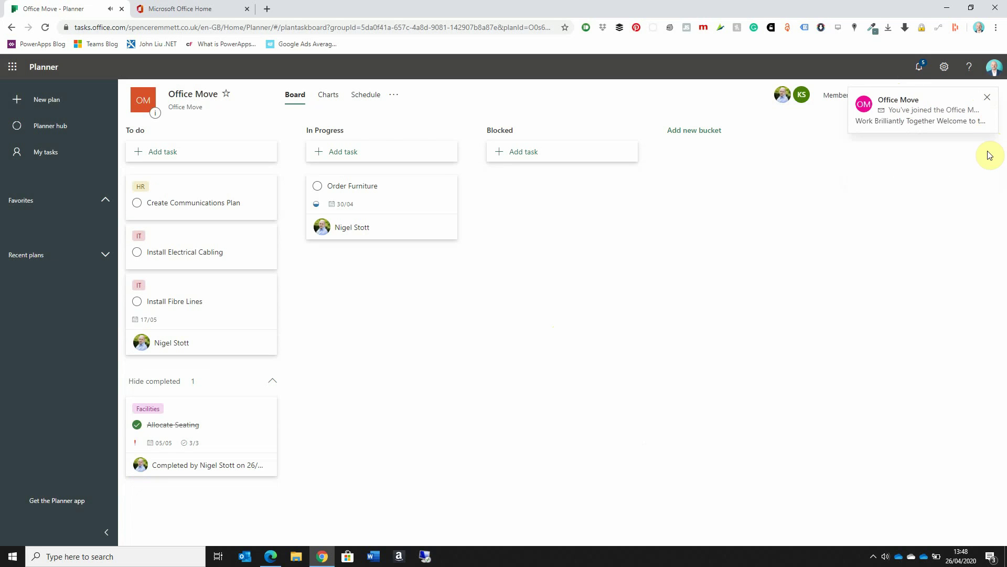
left_click(986, 97)
left_click(908, 99)
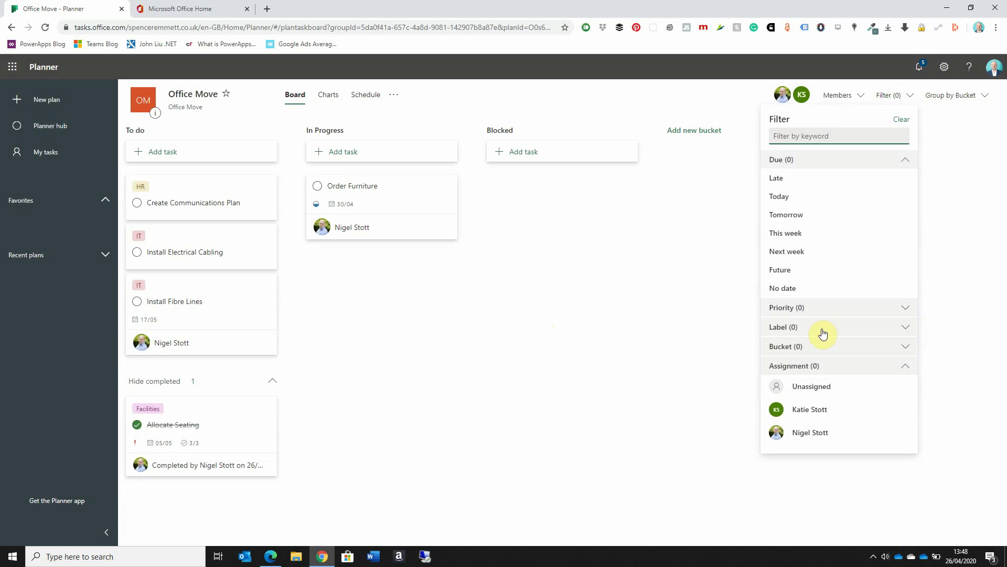
left_click(907, 330)
scroll(900, 331, "down", 2)
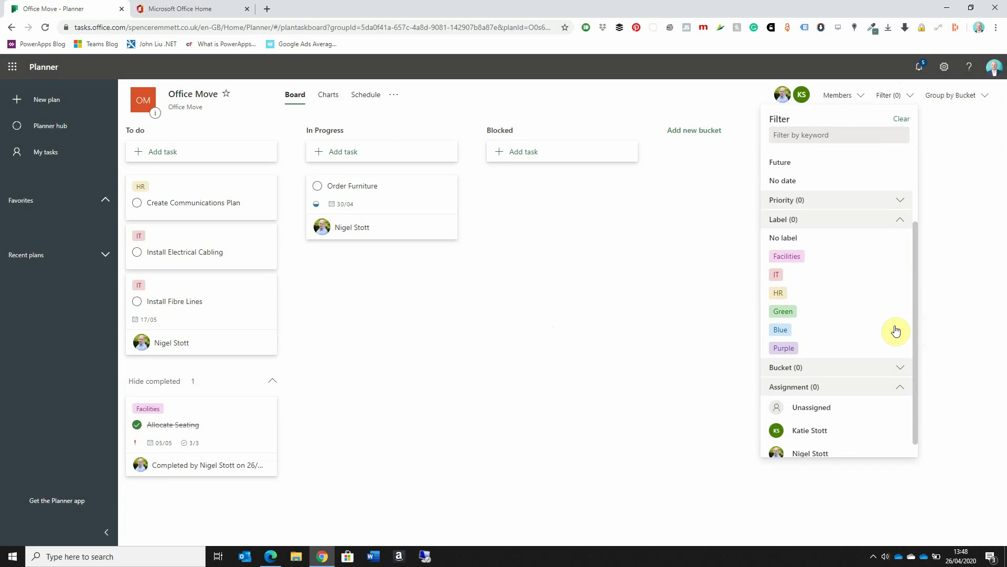
left_click(780, 298)
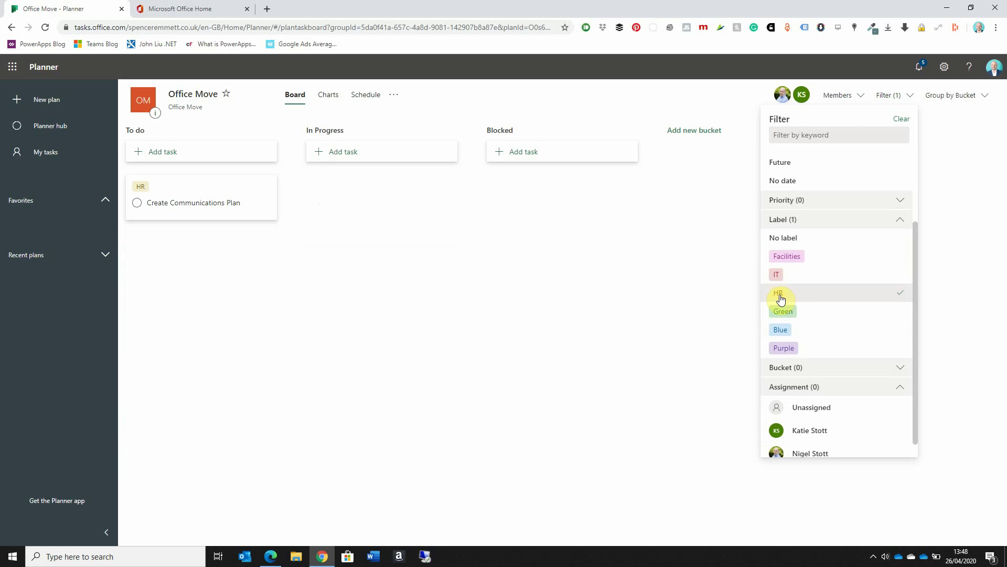
left_click(835, 304)
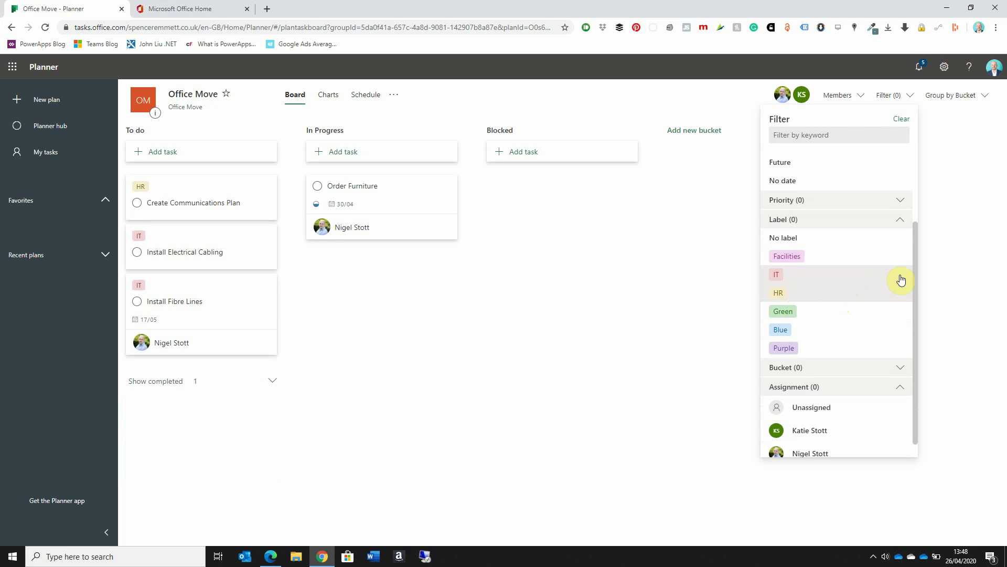
left_click(829, 277)
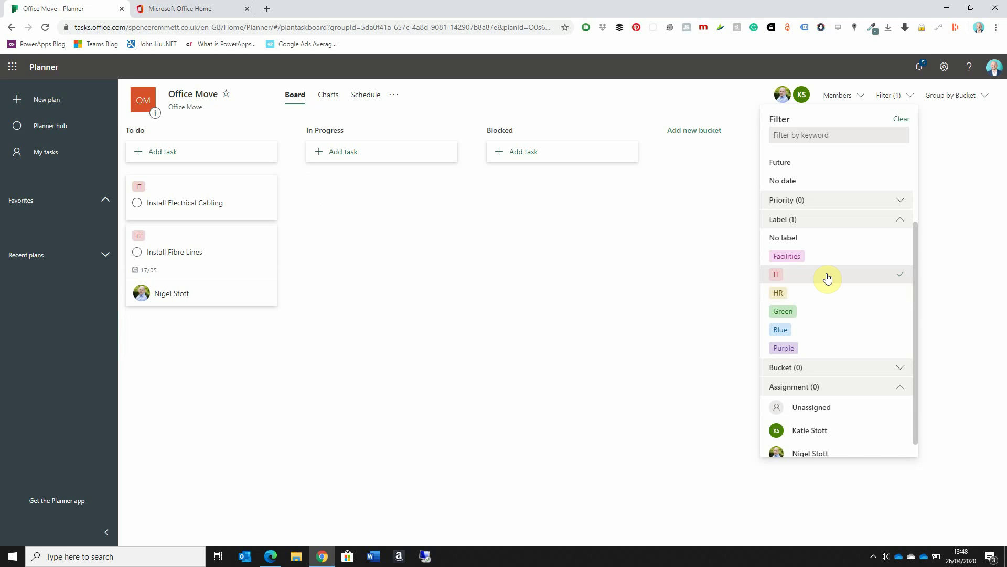
scroll(850, 325, "up", 2)
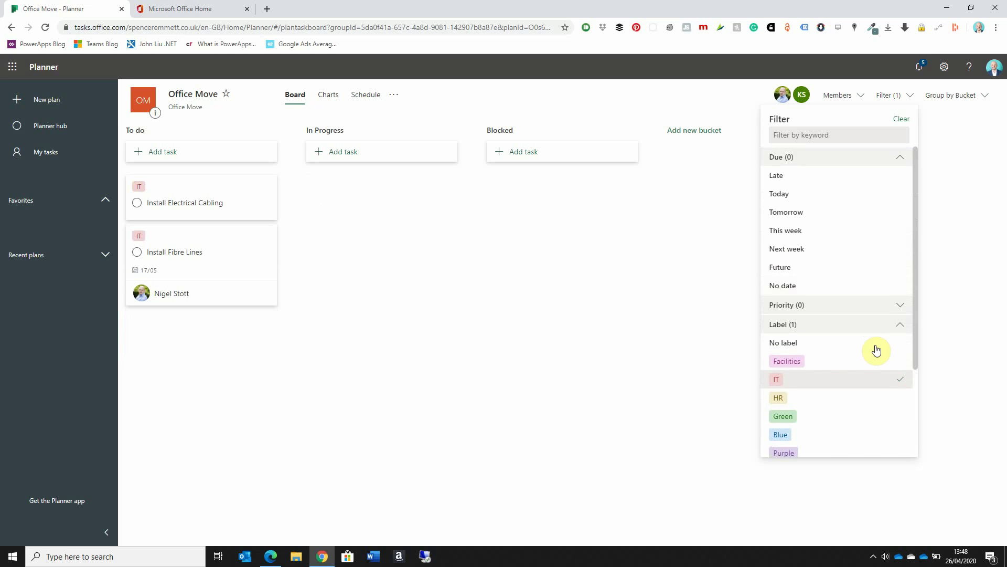
Step: Drop the IT label filter and filter due dates to This week and Next week
left_click(898, 380)
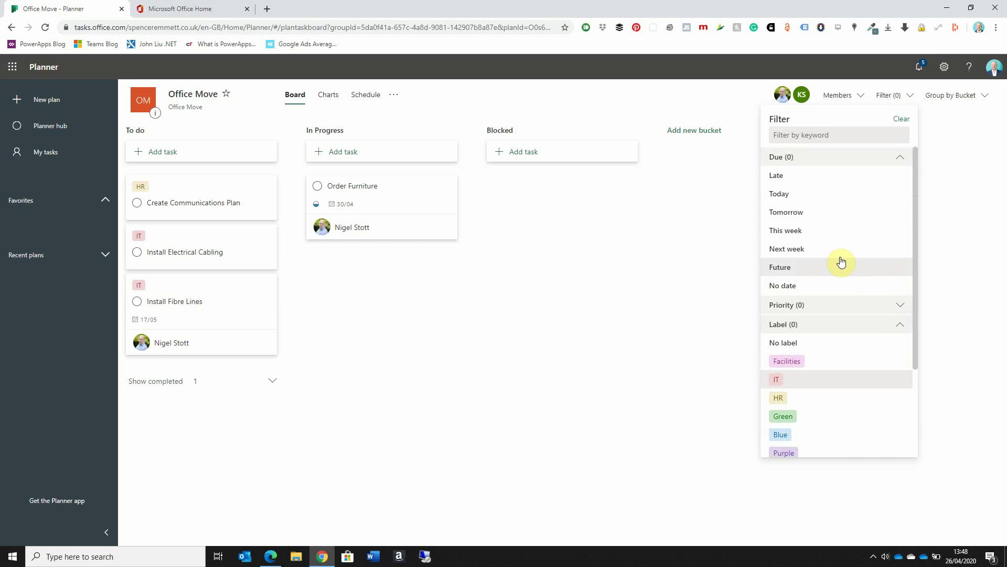
left_click(825, 235)
left_click(812, 254)
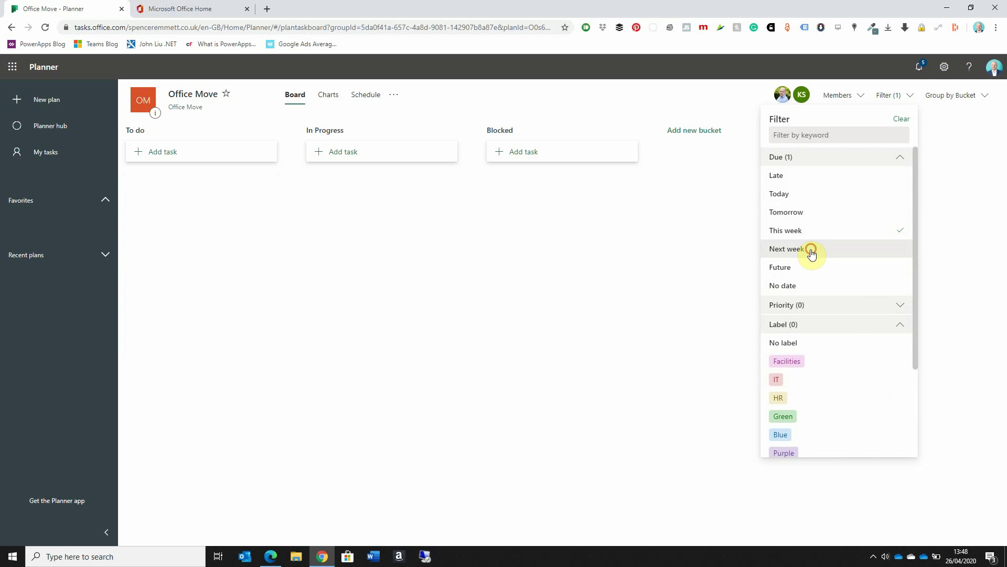
Step: Add a priority filter for Important, Urgent and Medium tasks
left_click(892, 305)
scroll(888, 303, "down", 2)
left_click(836, 236)
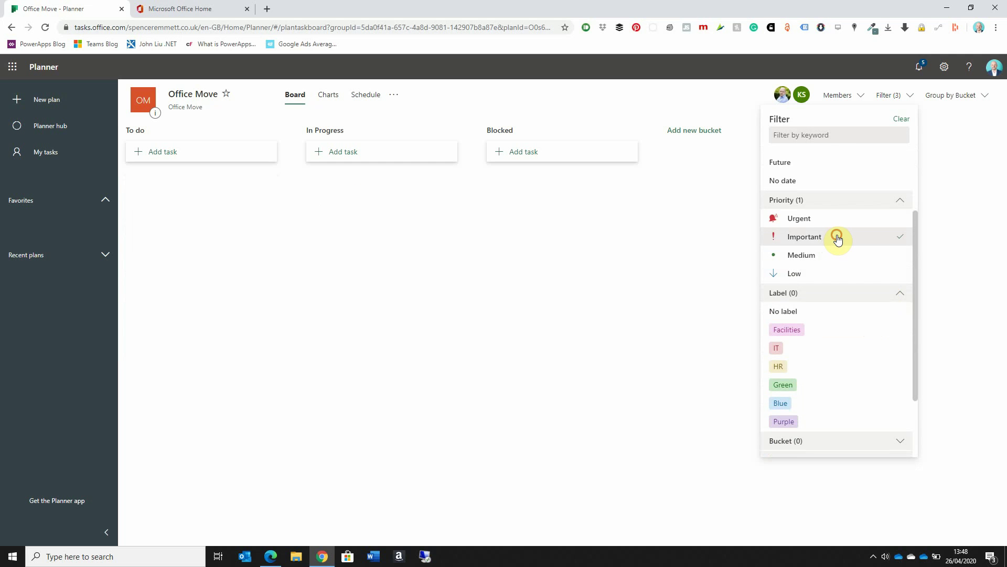
left_click(841, 225)
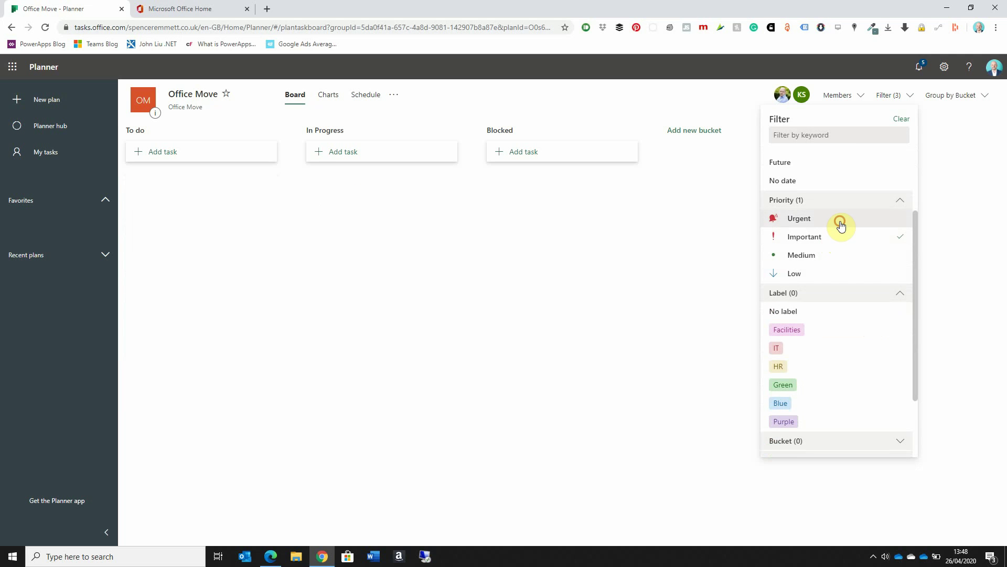
left_click(834, 256)
scroll(843, 303, "down", 2)
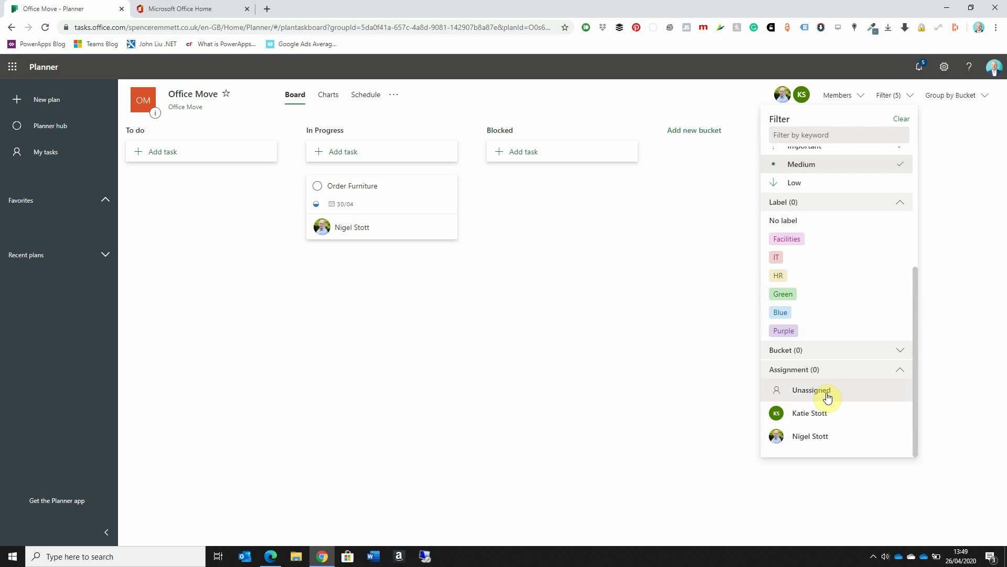
Step: Clear all filters, tick Unassigned under Assignment, and close the Filter panel
left_click(901, 119)
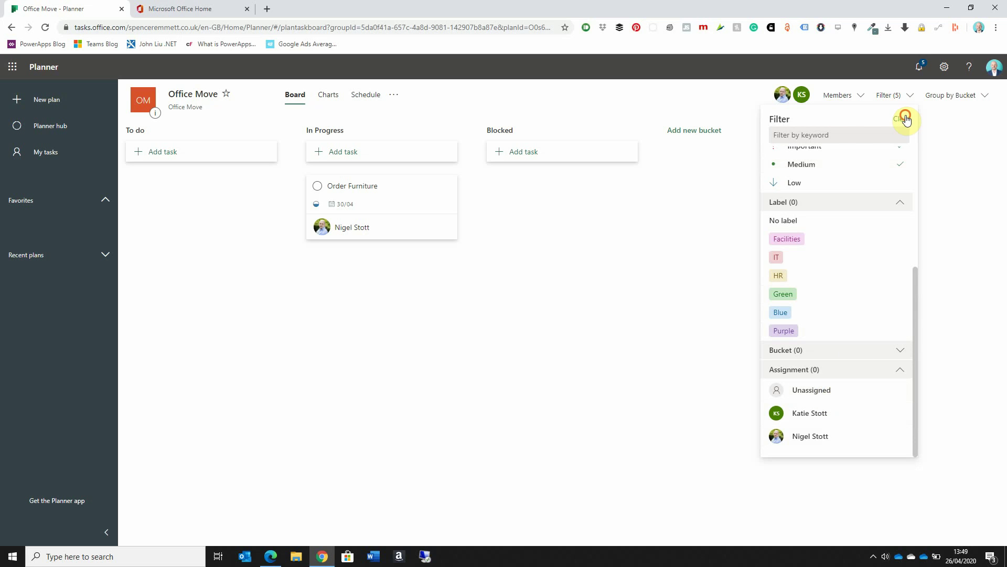
left_click(830, 394)
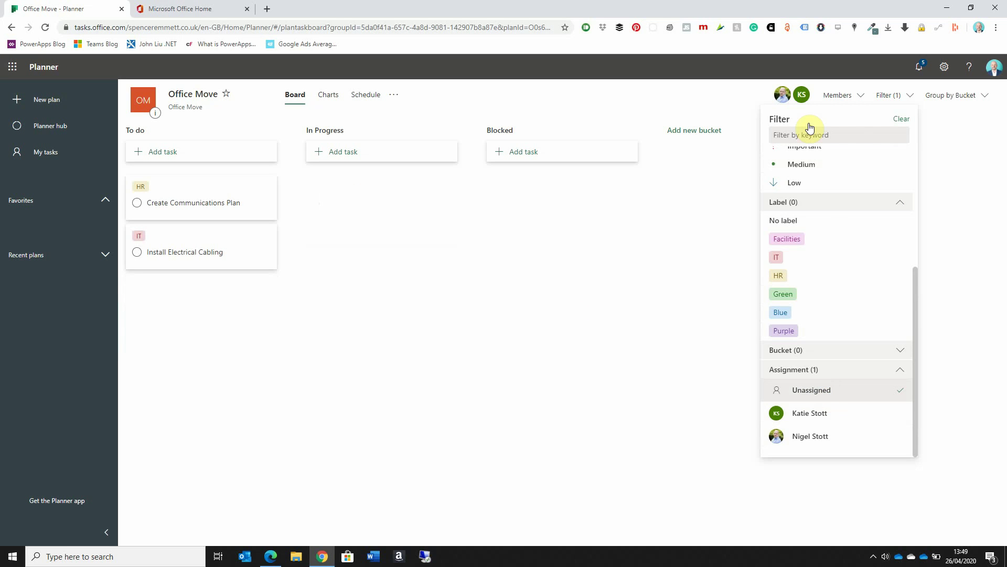
left_click(947, 125)
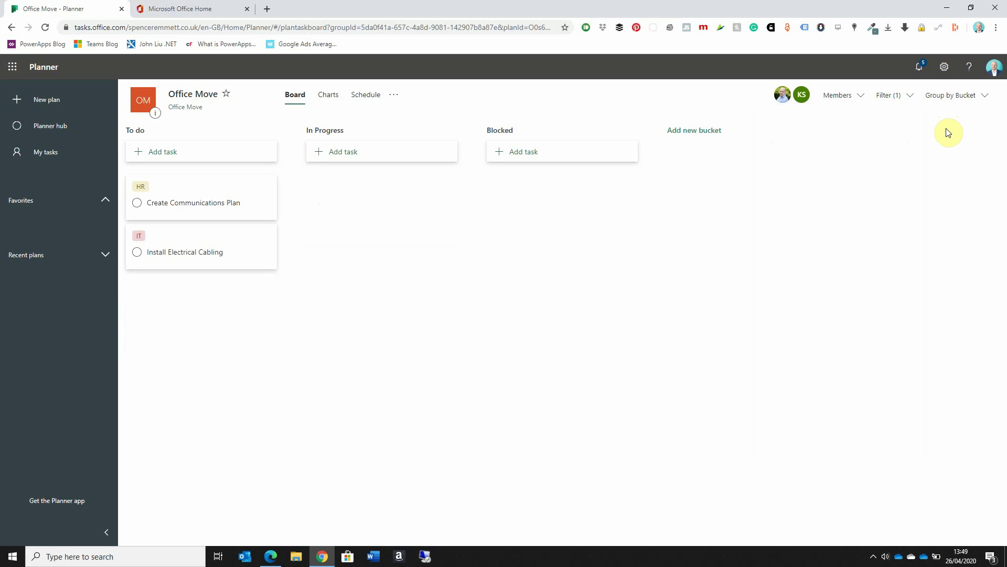